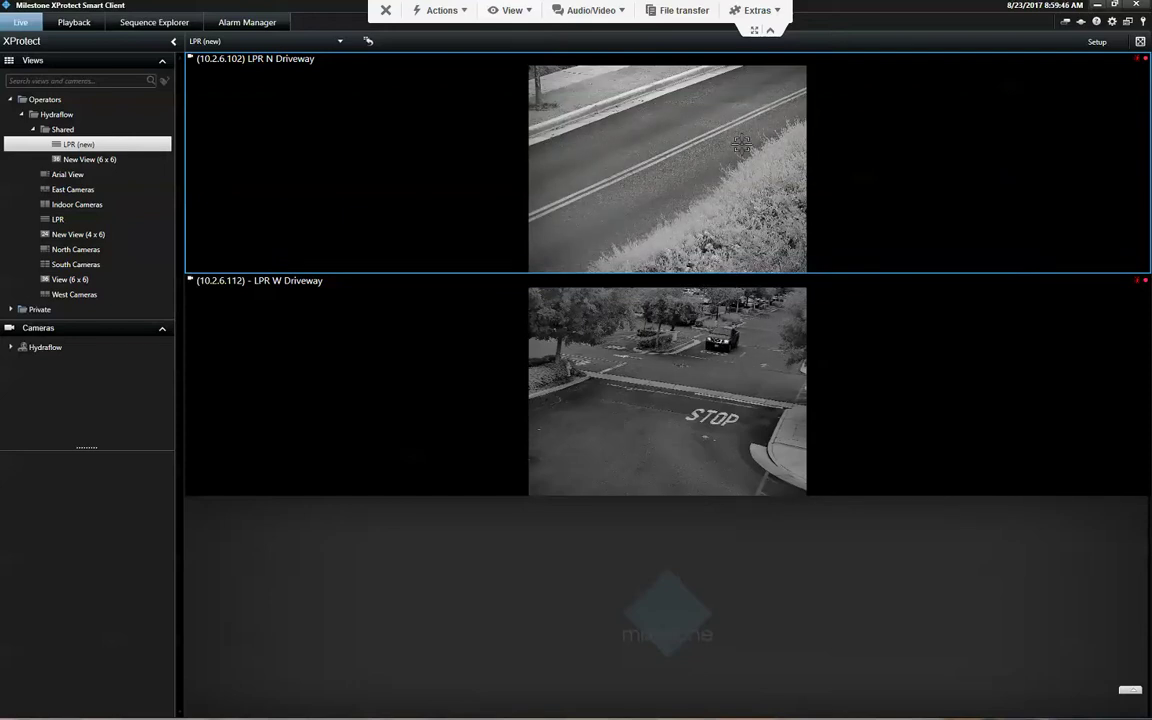
Enlarge the live LPR W Driveway camera, digitally zoom in on the STOP marking and pan around the driveway.
click(771, 32)
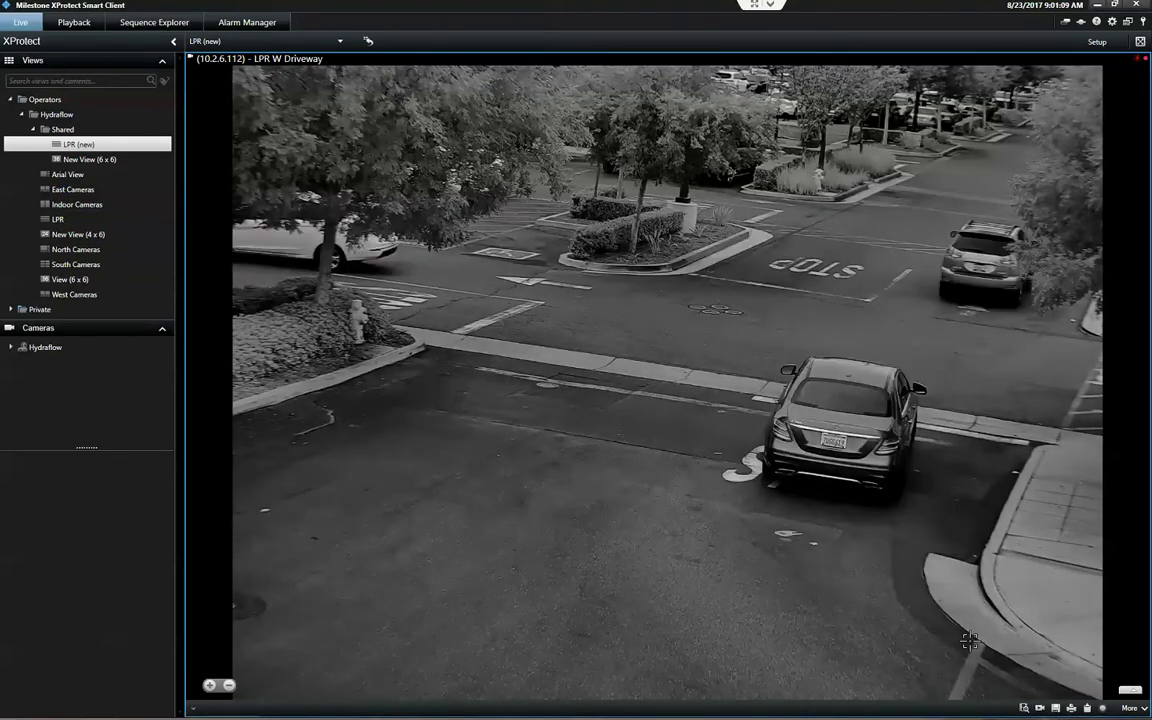
drag(460, 300, 970, 641)
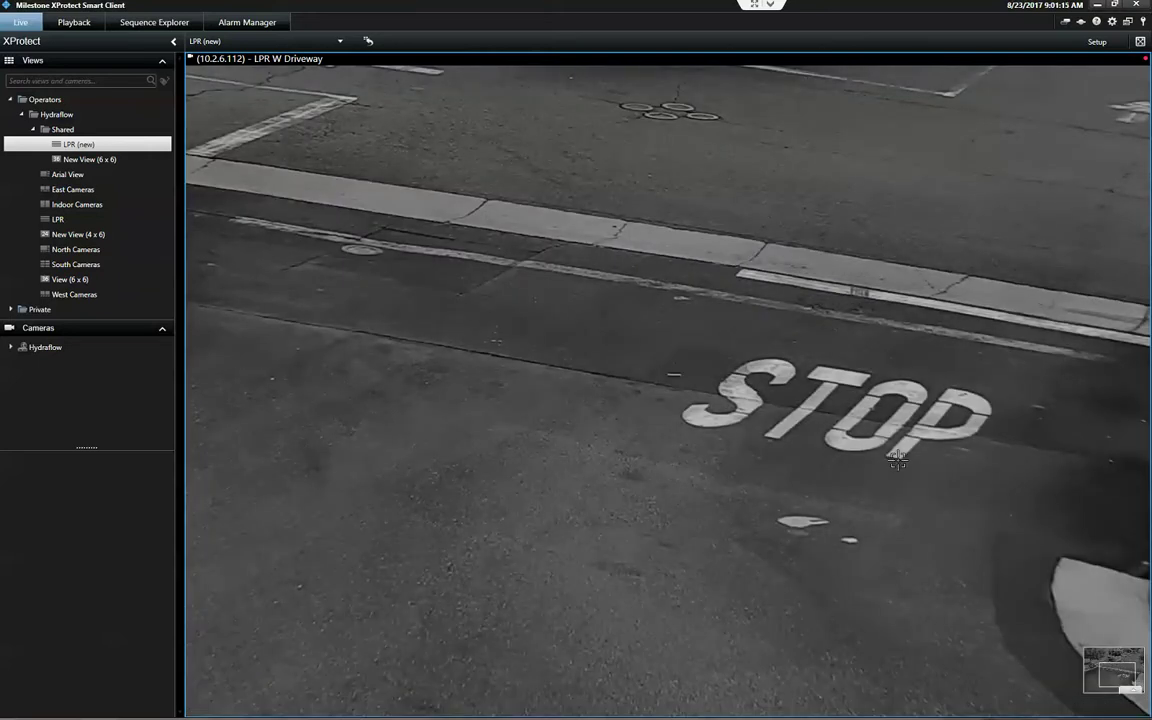
mouse_move(912, 445)
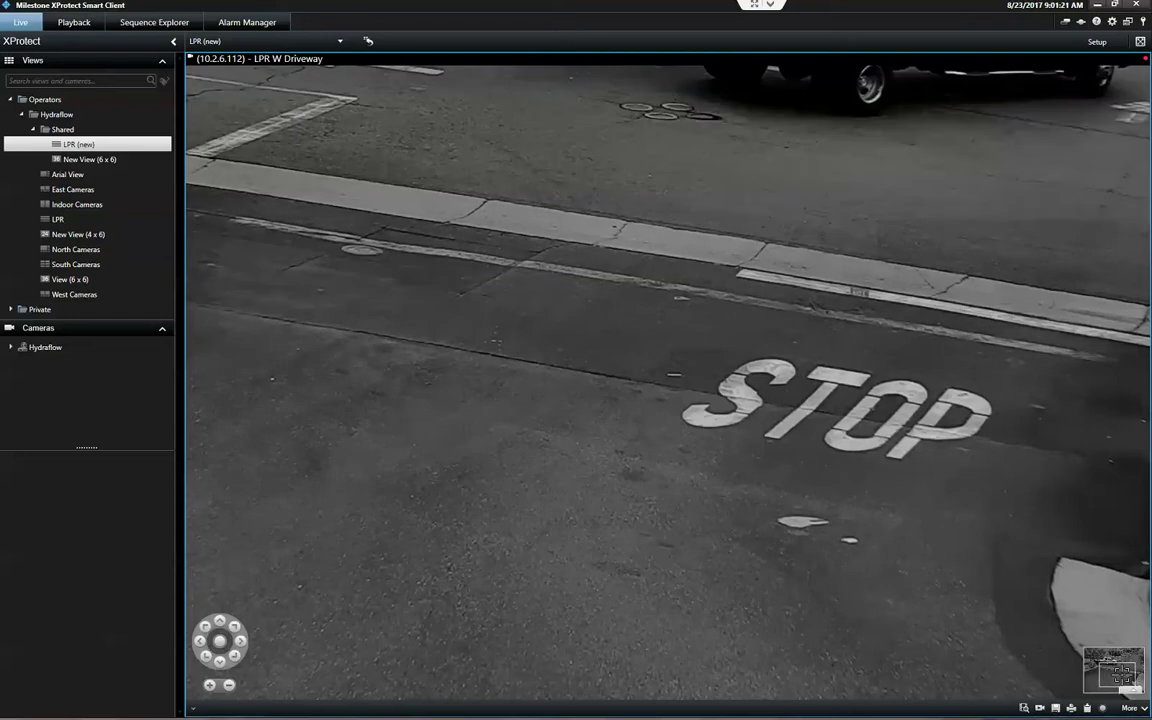
drag(1117, 681, 1119, 680)
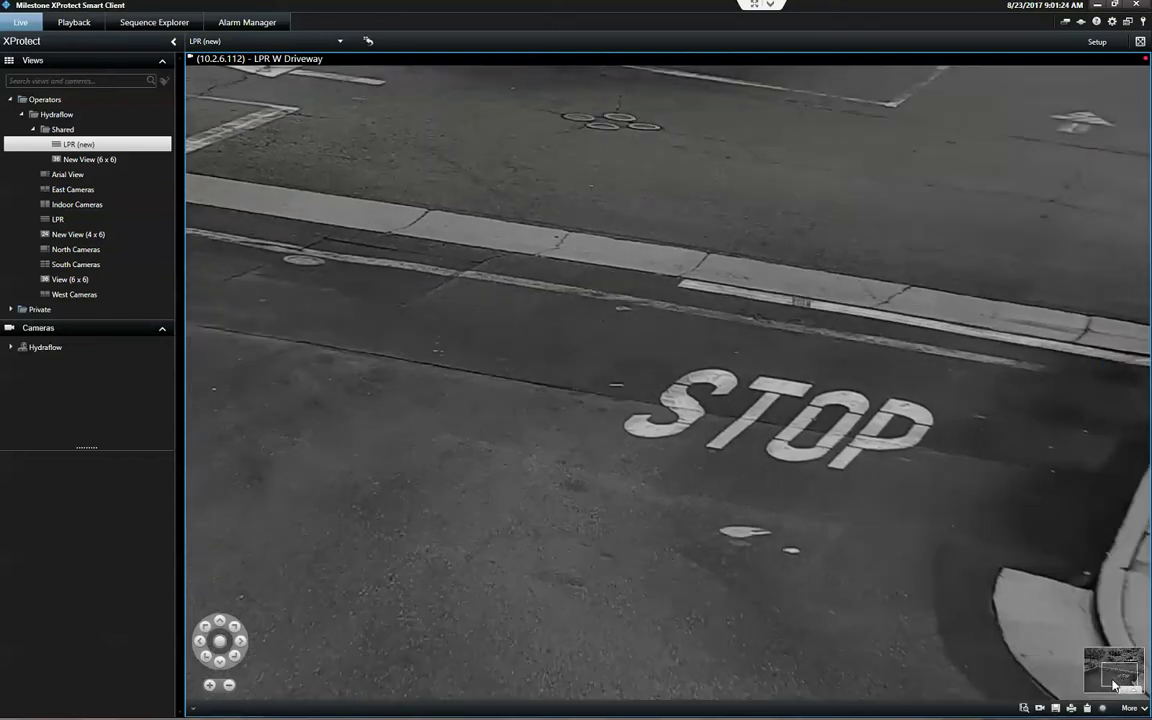
drag(1114, 685, 1111, 676)
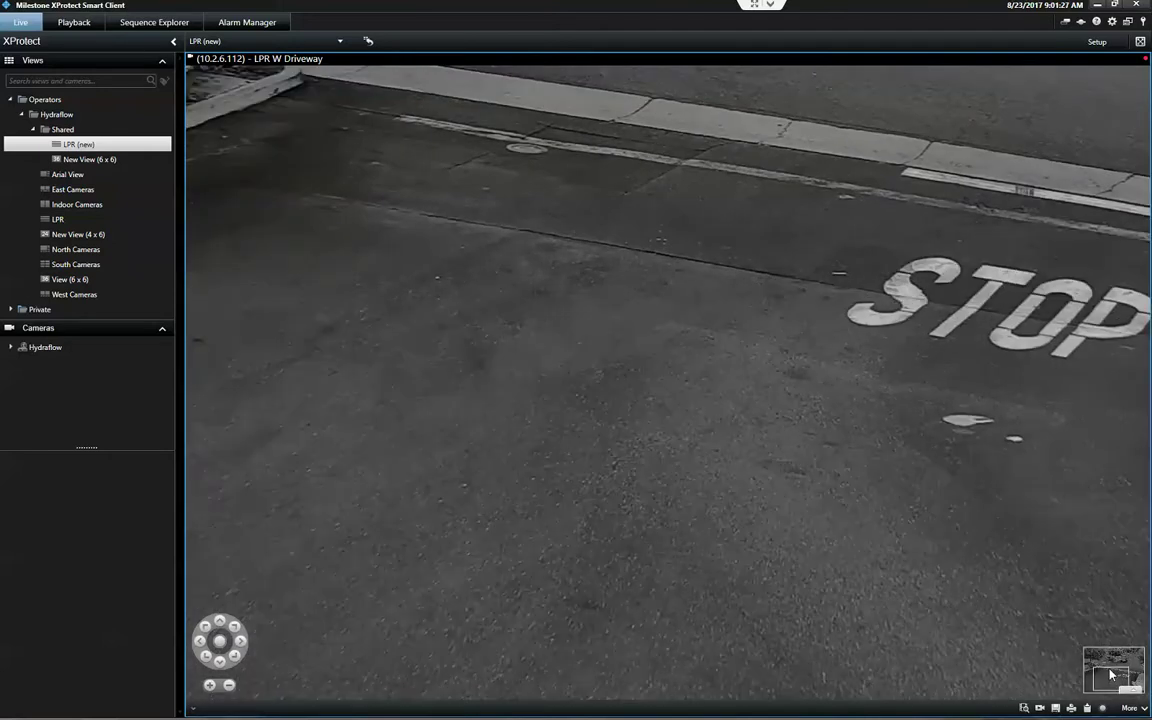
click(540, 168)
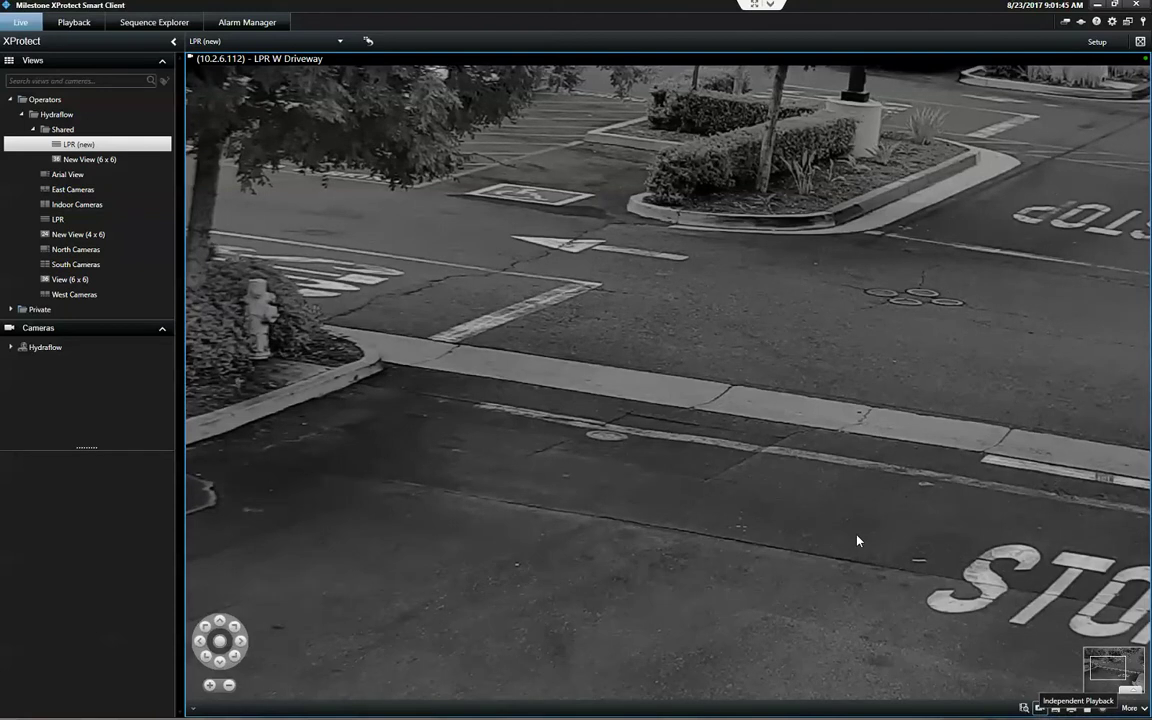
Start independent playback for the LPR W Driveway camera and scrub back to about 9:01:06 AM.
click(1040, 708)
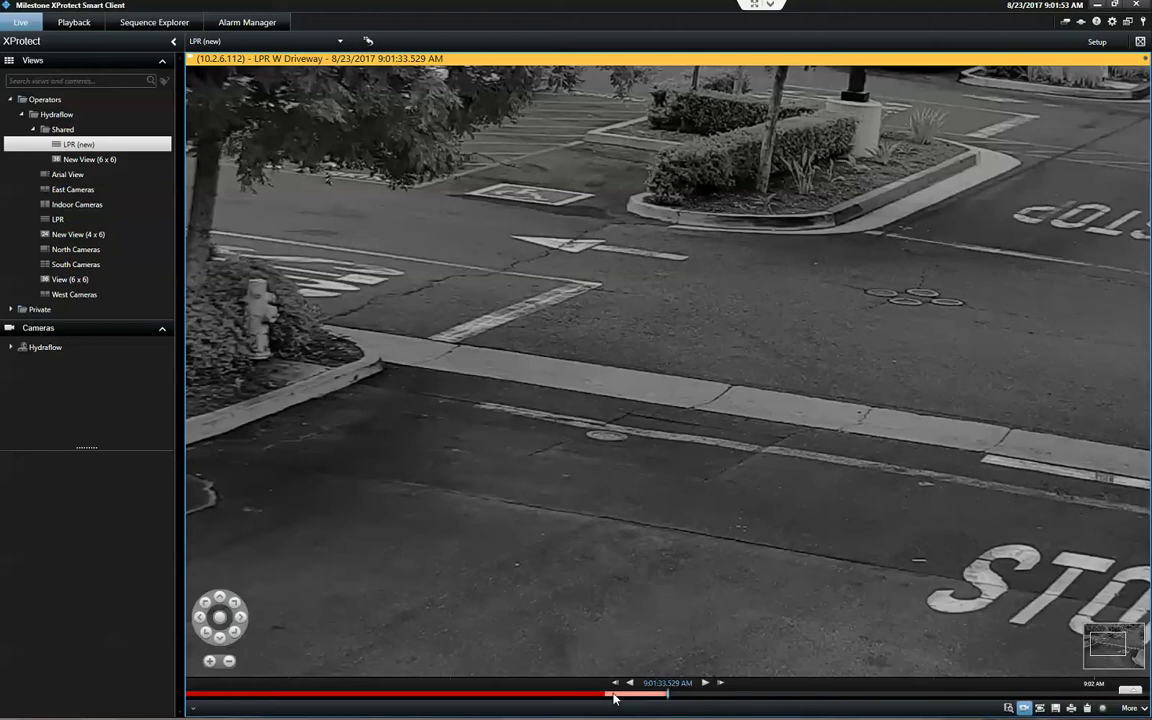
click(648, 694)
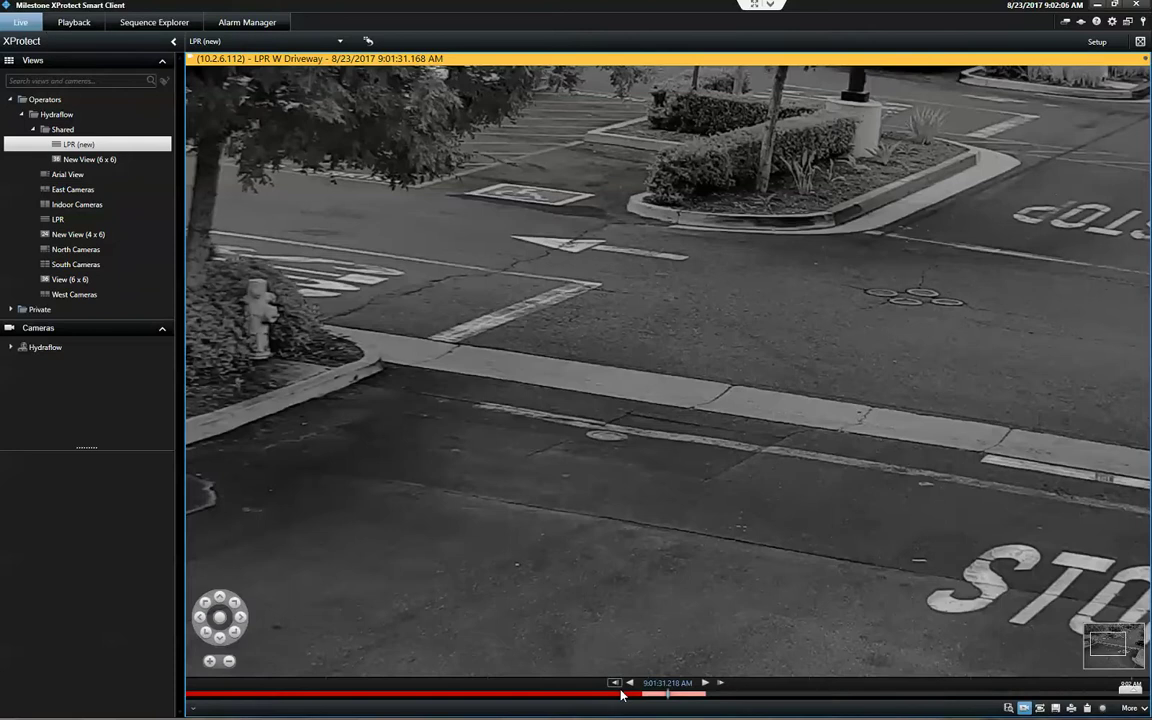
drag(657, 700, 727, 700)
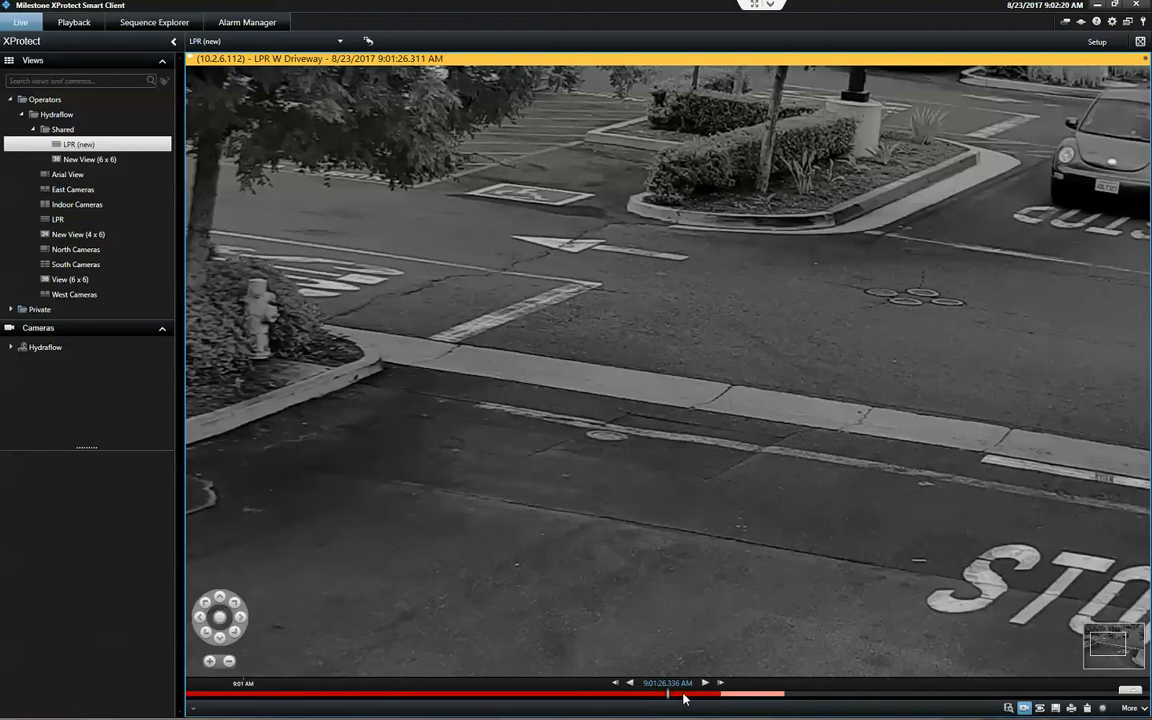
drag(686, 698, 690, 697)
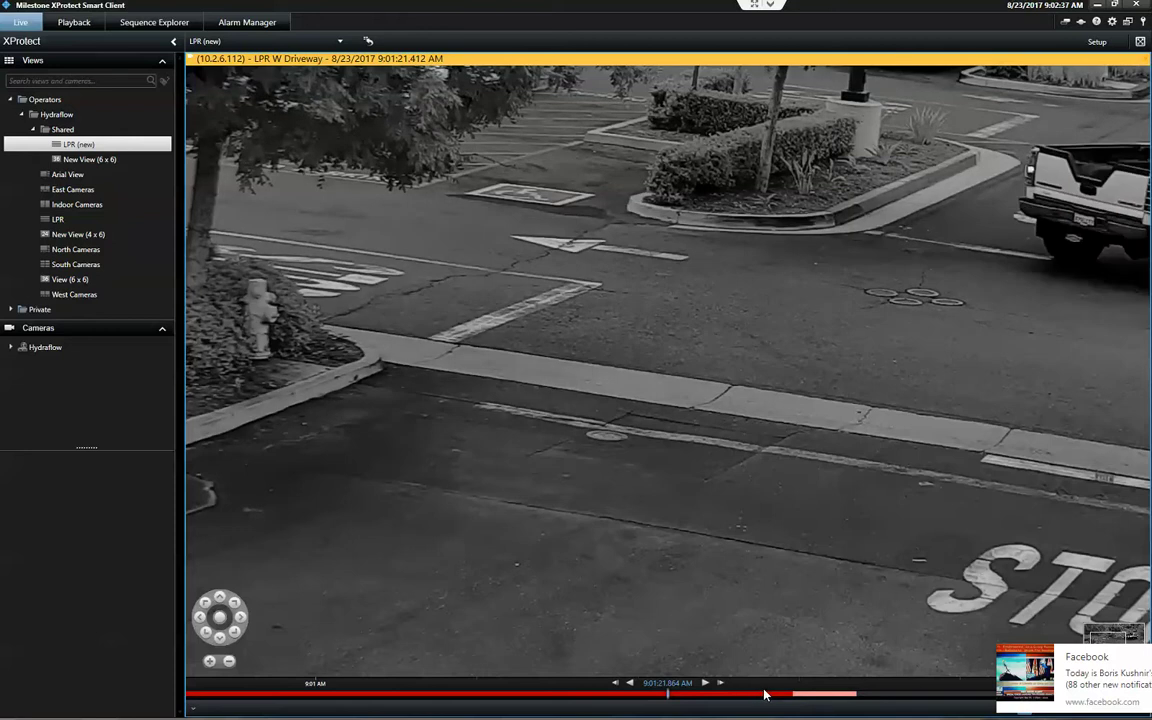
drag(767, 691, 817, 697)
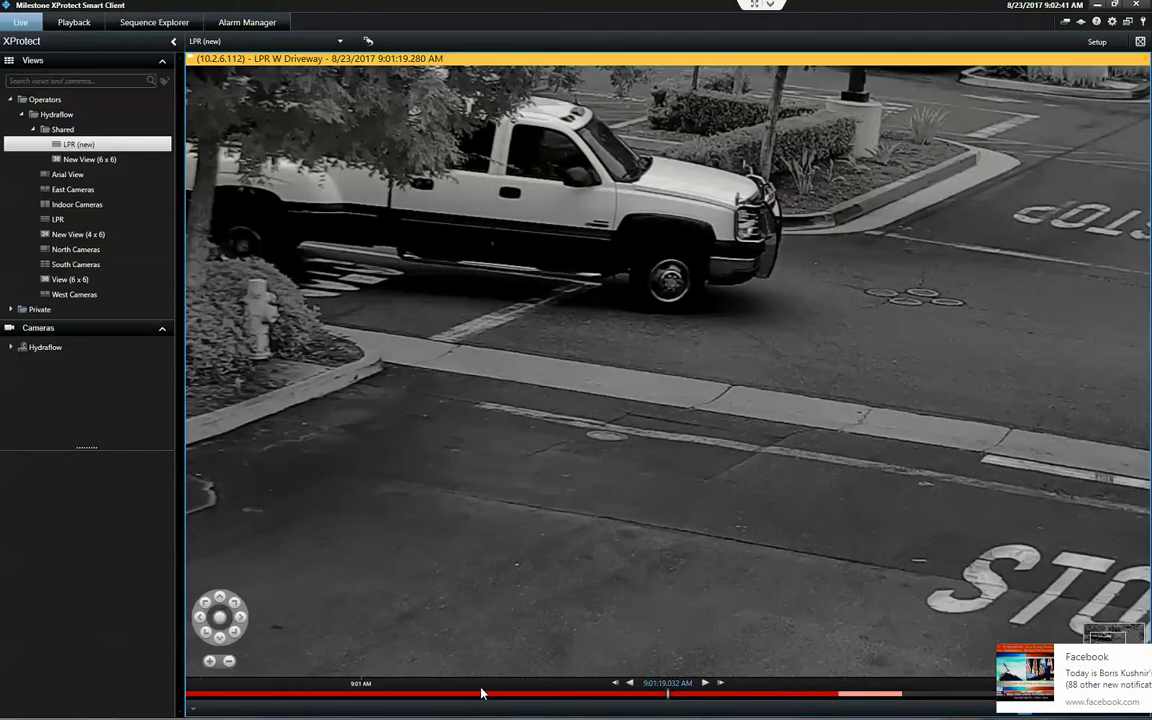
drag(481, 693, 631, 700)
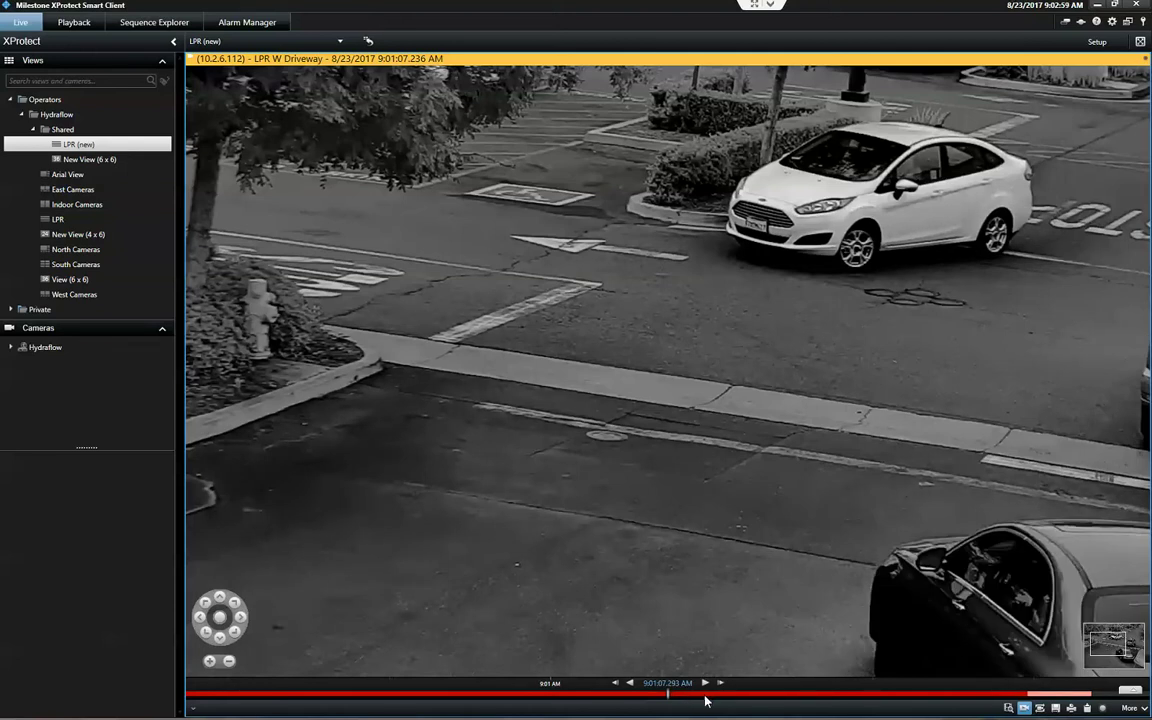
scroll(707, 697, up, 3)
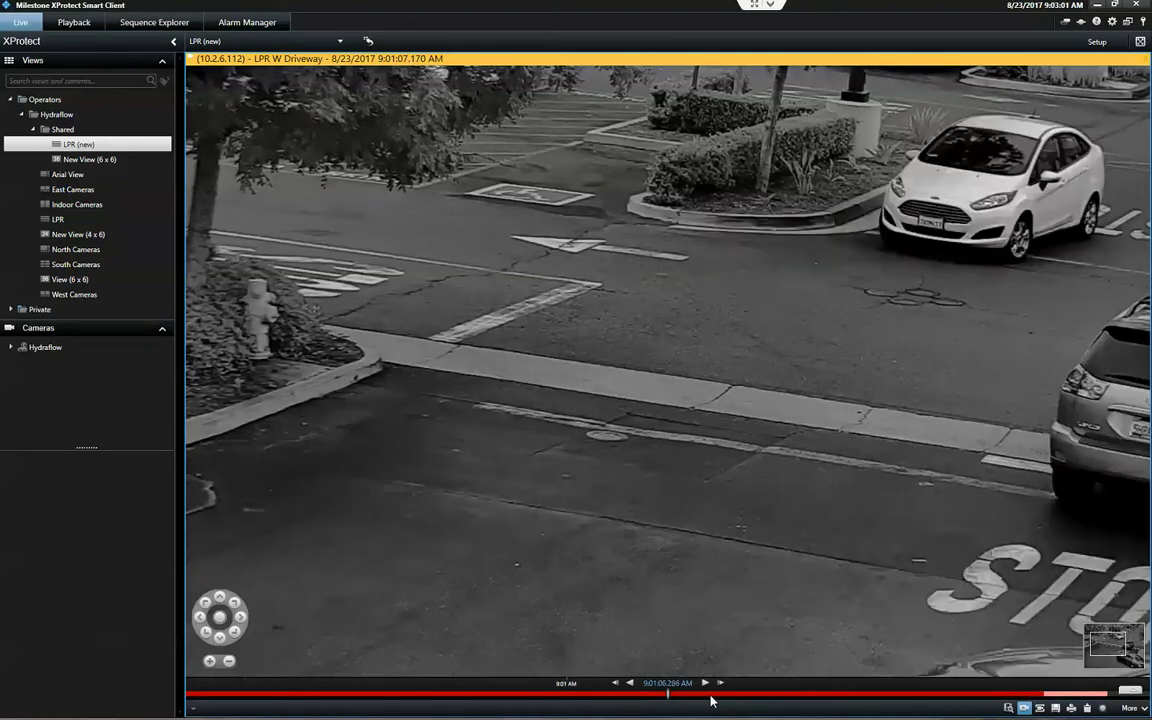
Zoom in on the rear licence plate of the silver SUV by the STOP marking, then restore the full camera image.
click(225, 619)
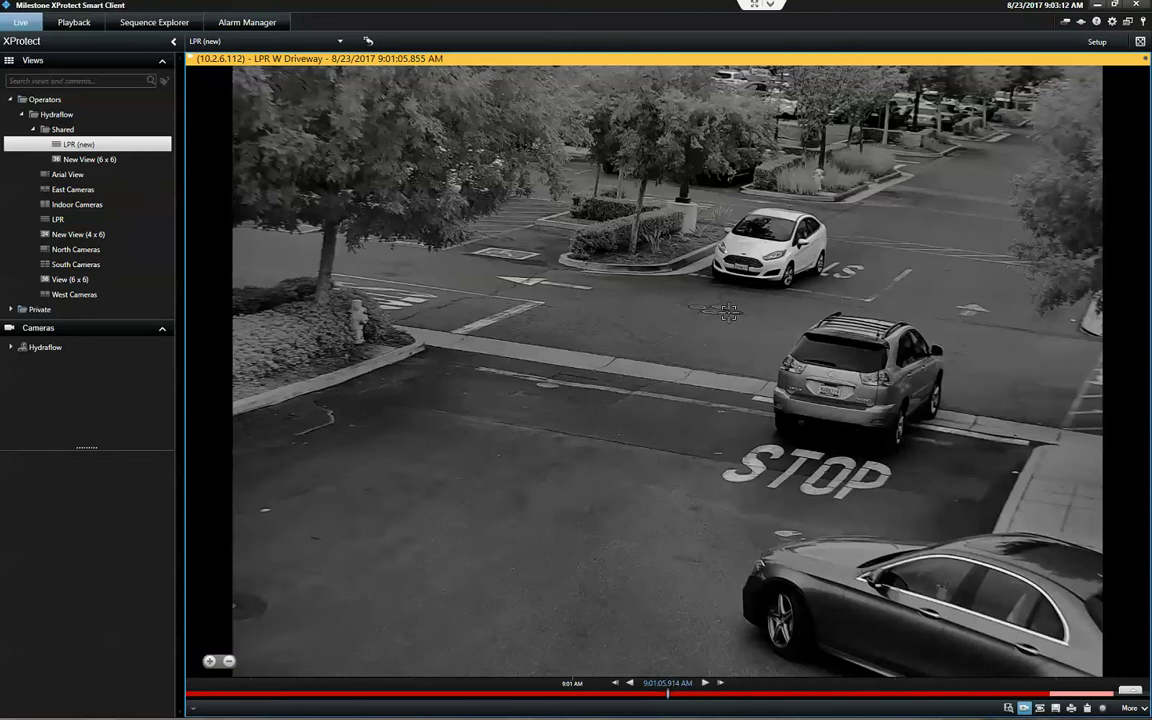
drag(840, 372, 1000, 474)
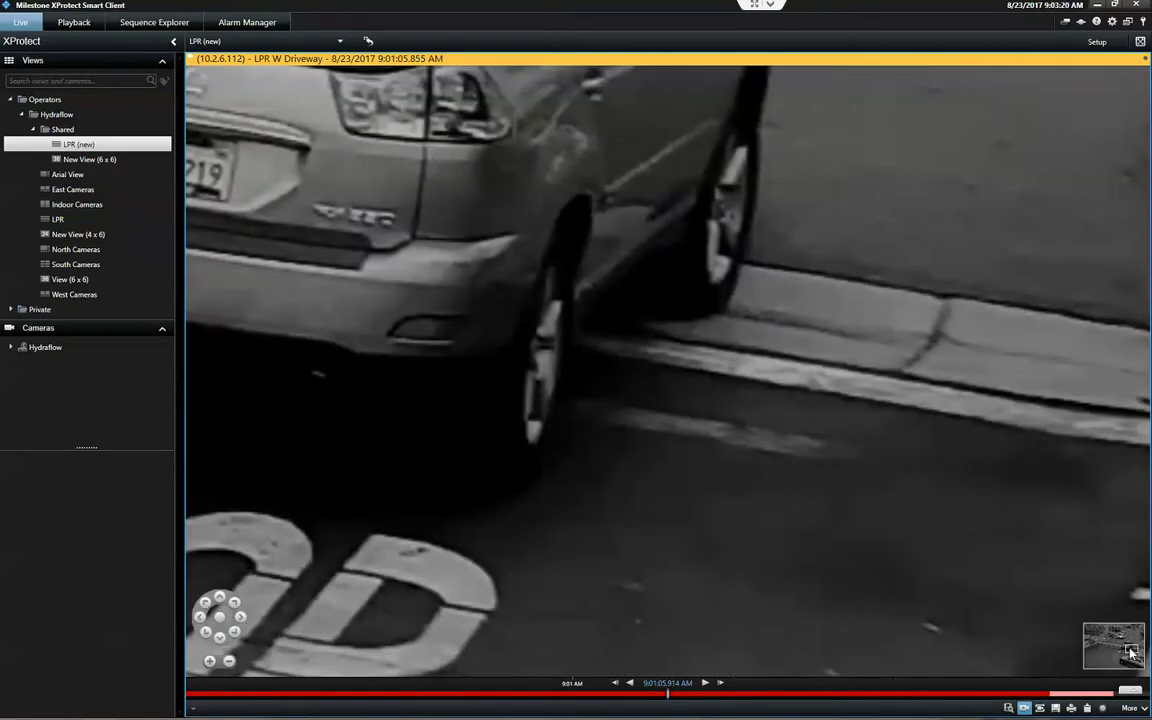
drag(1130, 650, 1125, 653)
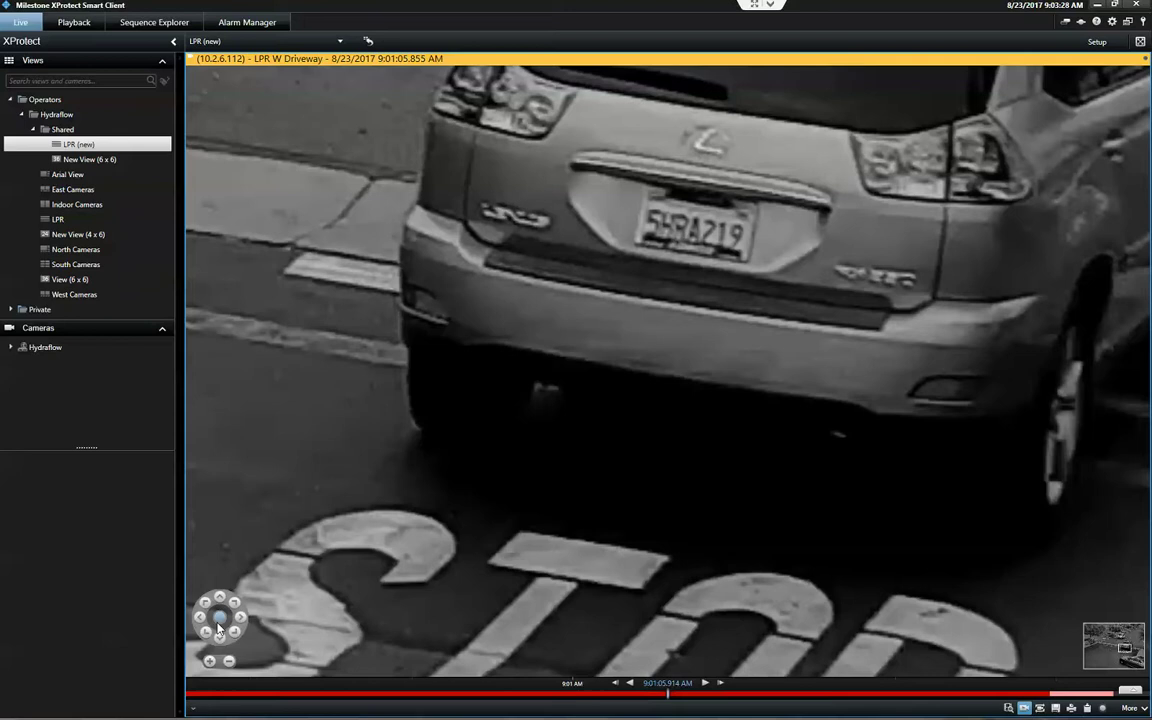
middle_click(680, 466)
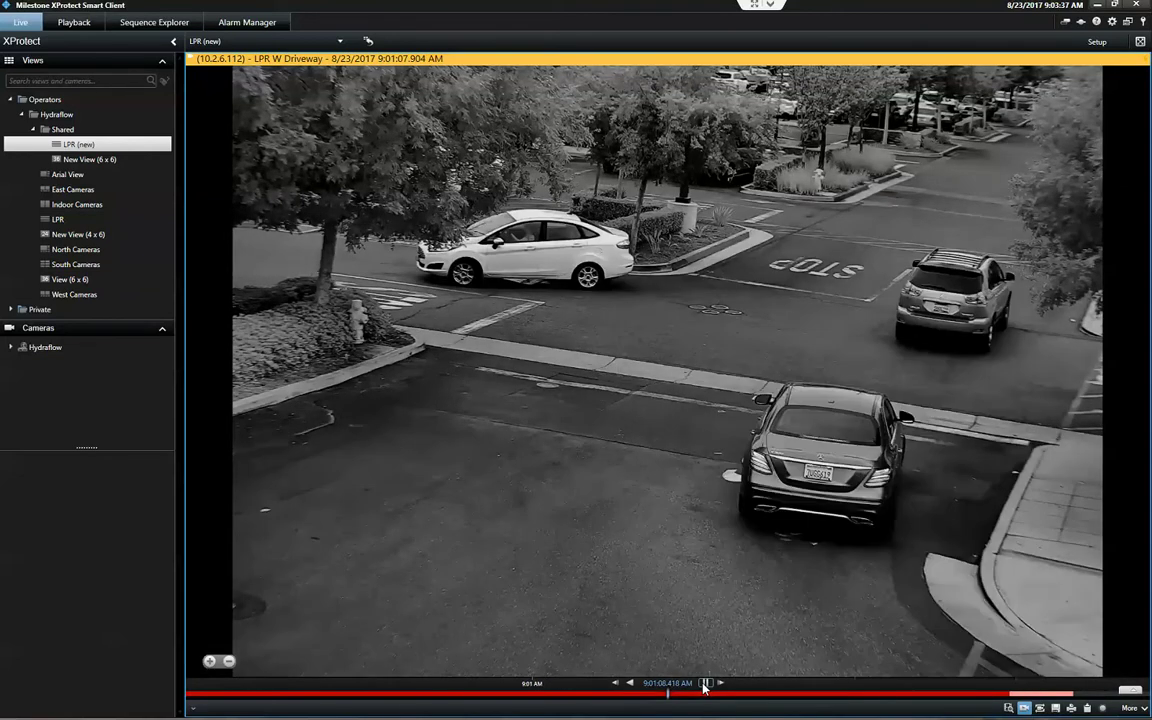
Pause the recording at about 9:01:09 AM and zoom in on the dark sedan's rear licence plate.
click(706, 683)
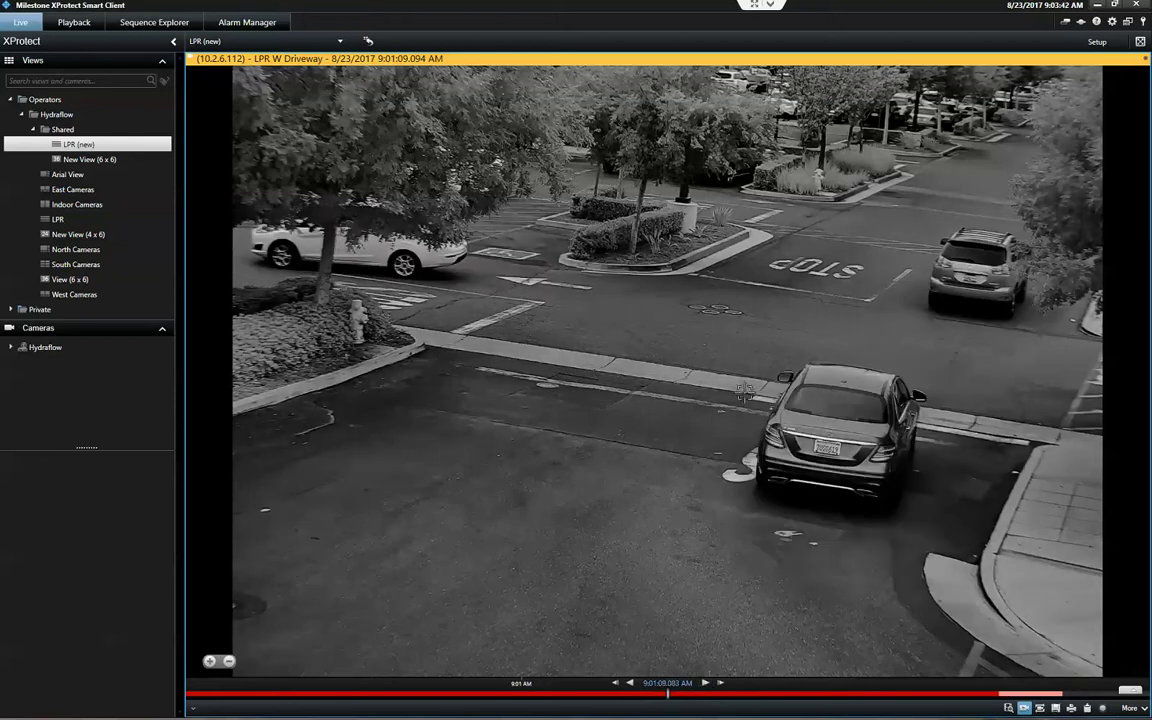
drag(695, 335, 996, 612)
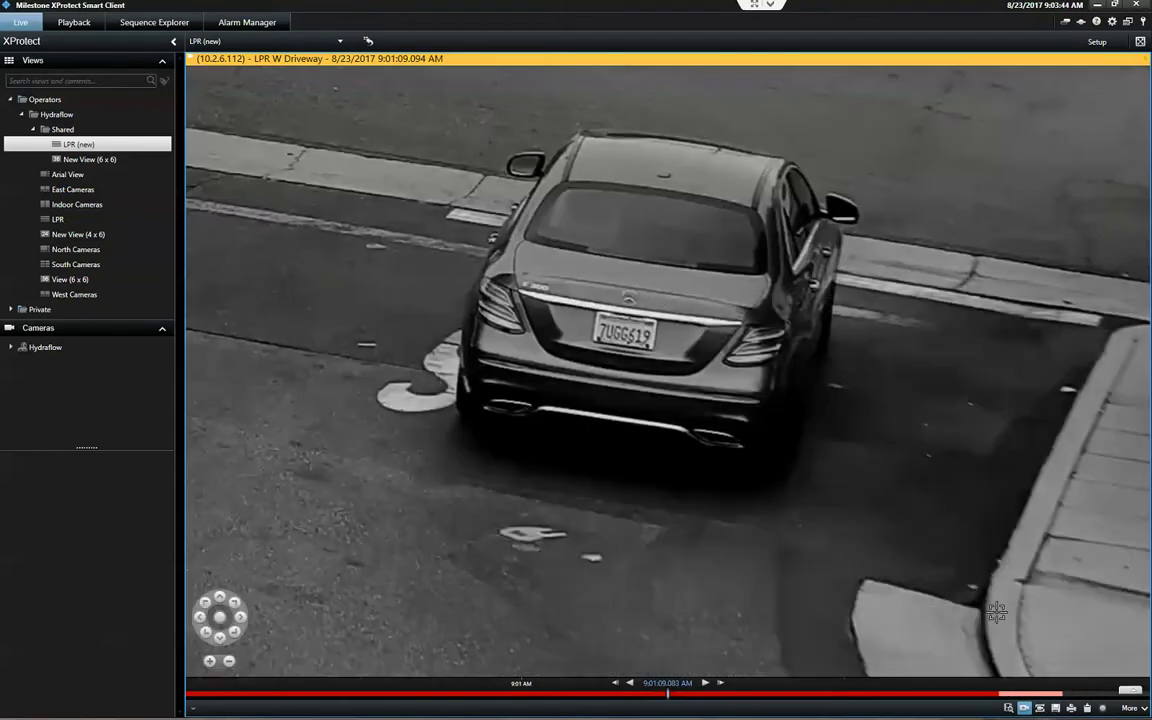
mouse_move(861, 560)
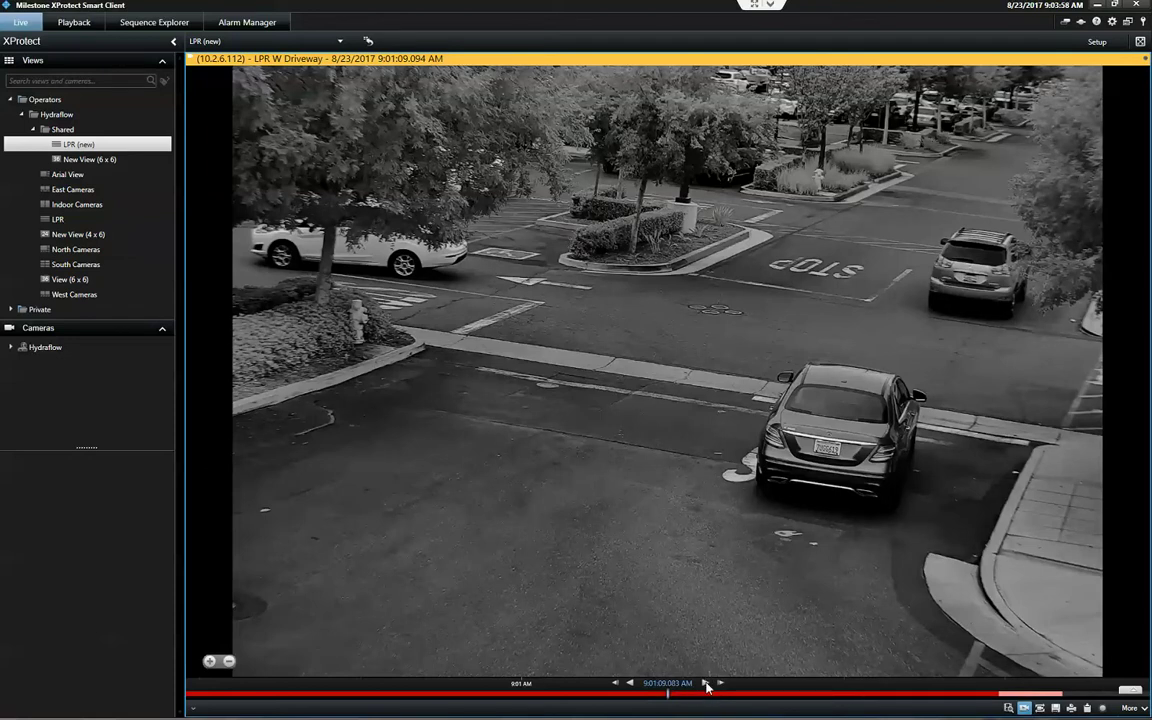
Resume the driveway recording, then scrub back to about 9:00:57 AM to examine the vehicles entering and leaving.
click(705, 684)
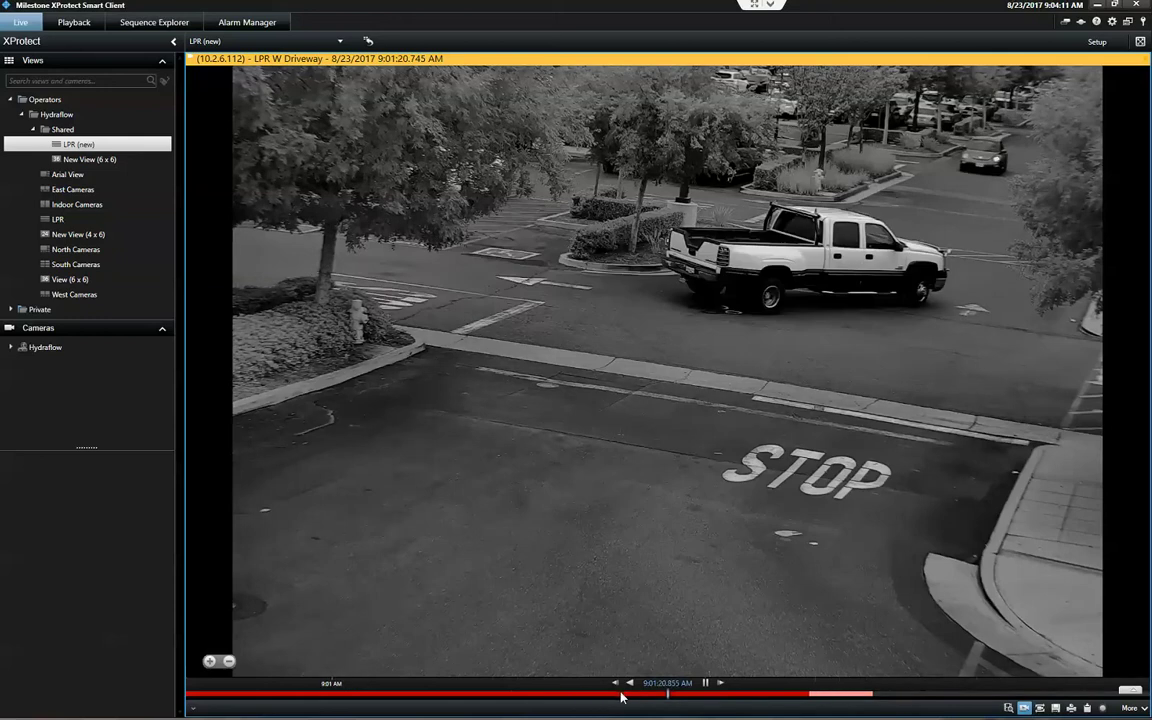
drag(650, 695, 918, 706)
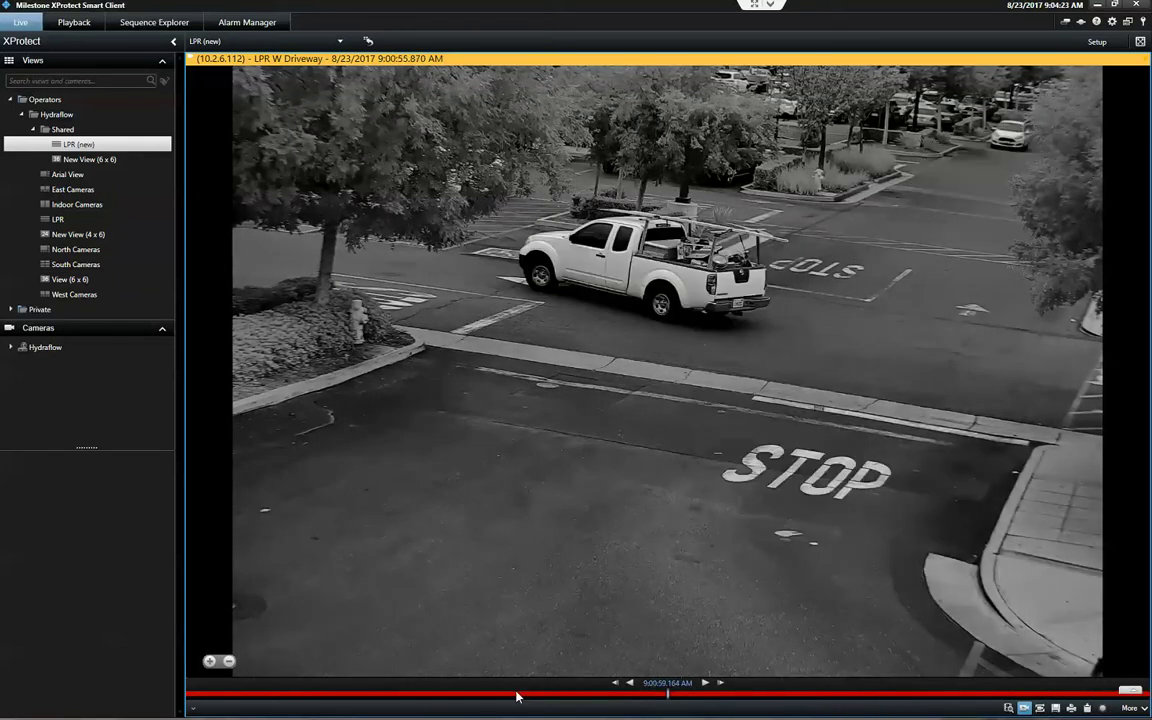
drag(517, 694, 578, 697)
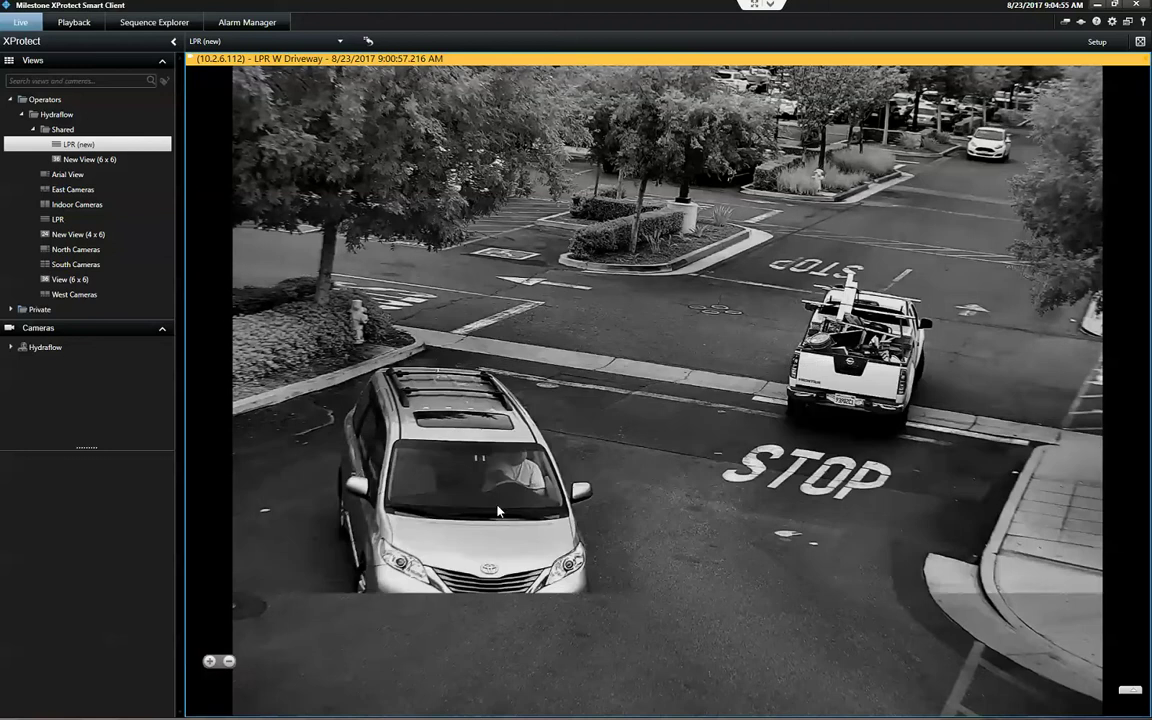
mouse_move(448, 710)
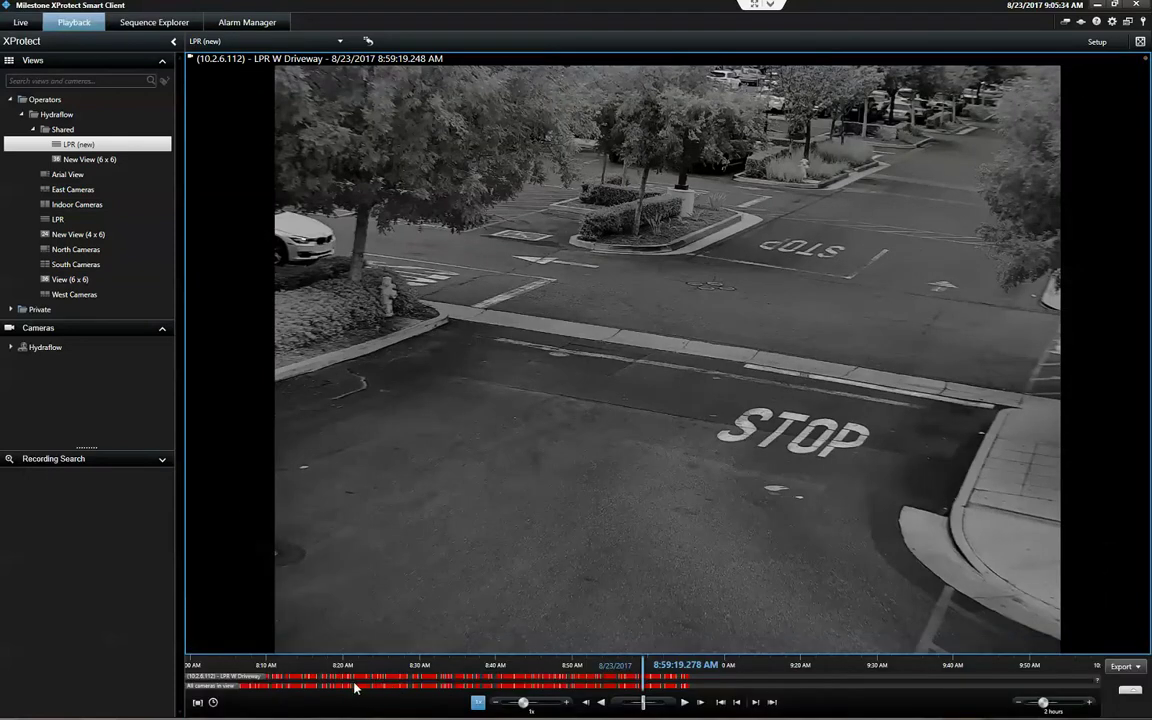
In Playback mode, widen the timeline span to 16 hours and scrub back to about 1:17 AM on 8/23/2017.
drag(468, 688, 823, 686)
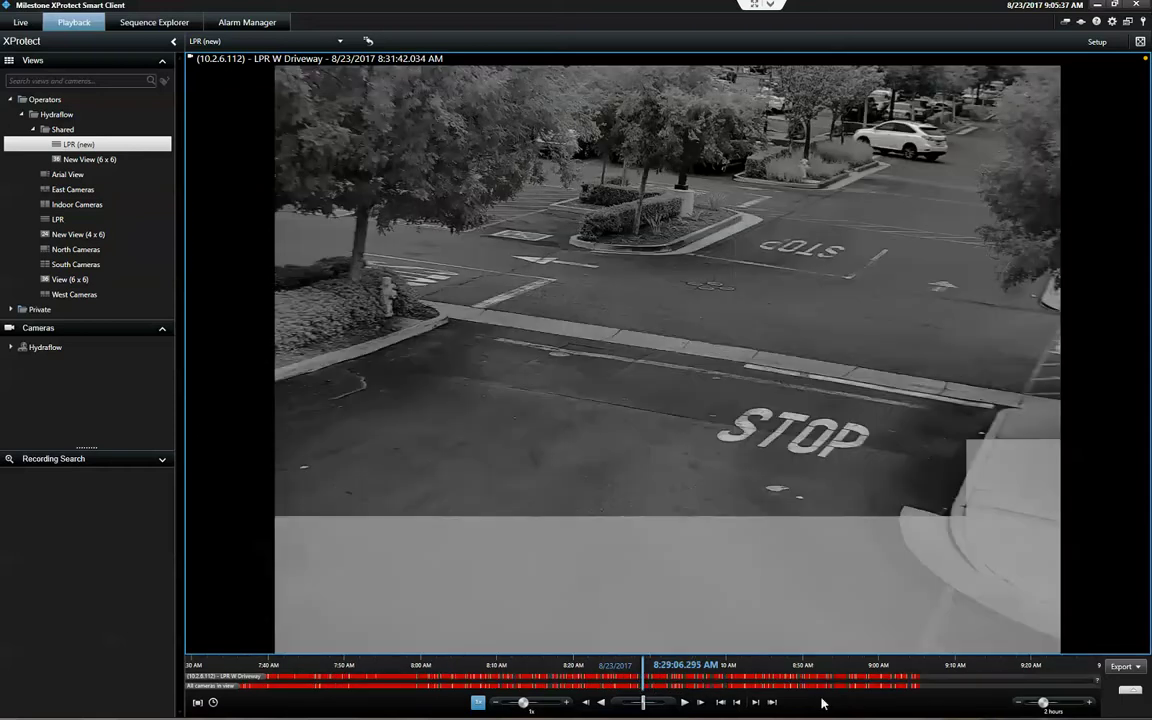
drag(1045, 703, 1056, 705)
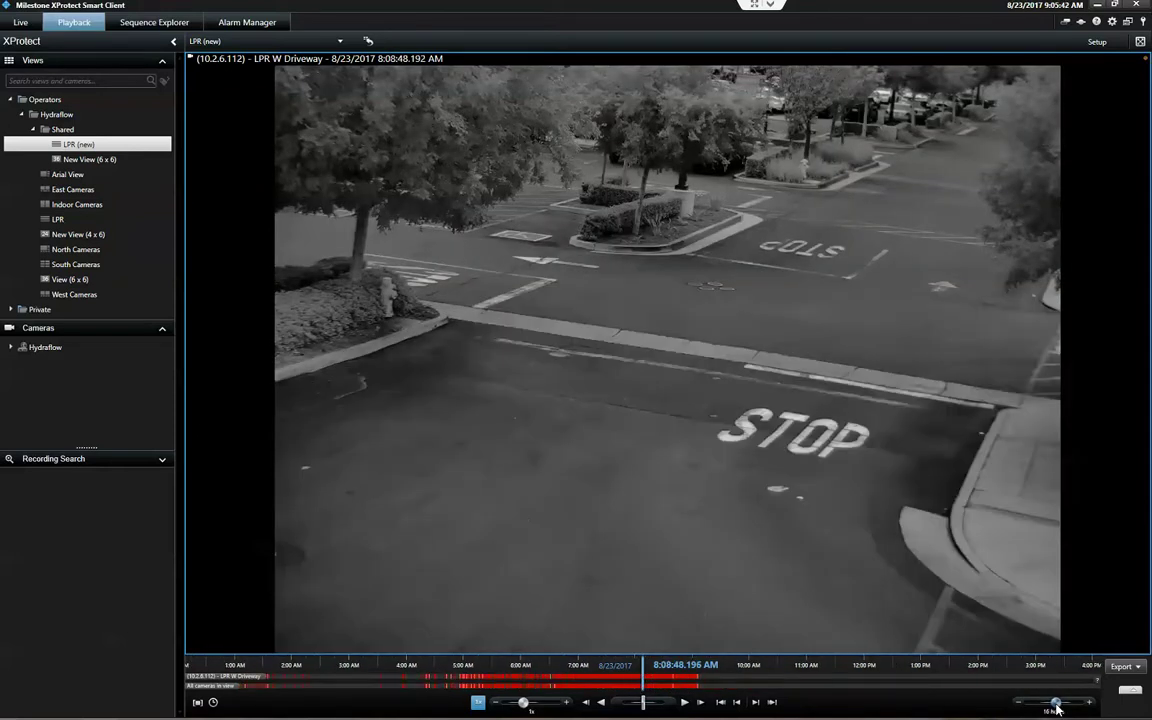
drag(474, 686, 492, 686)
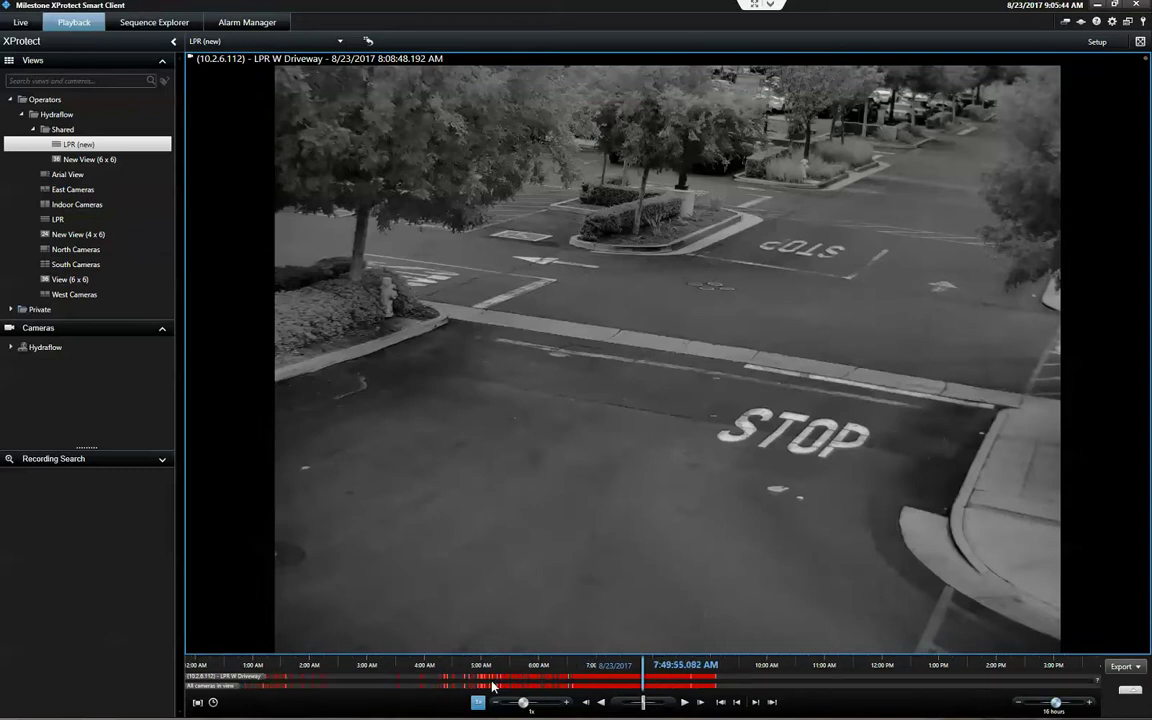
drag(708, 686, 722, 686)
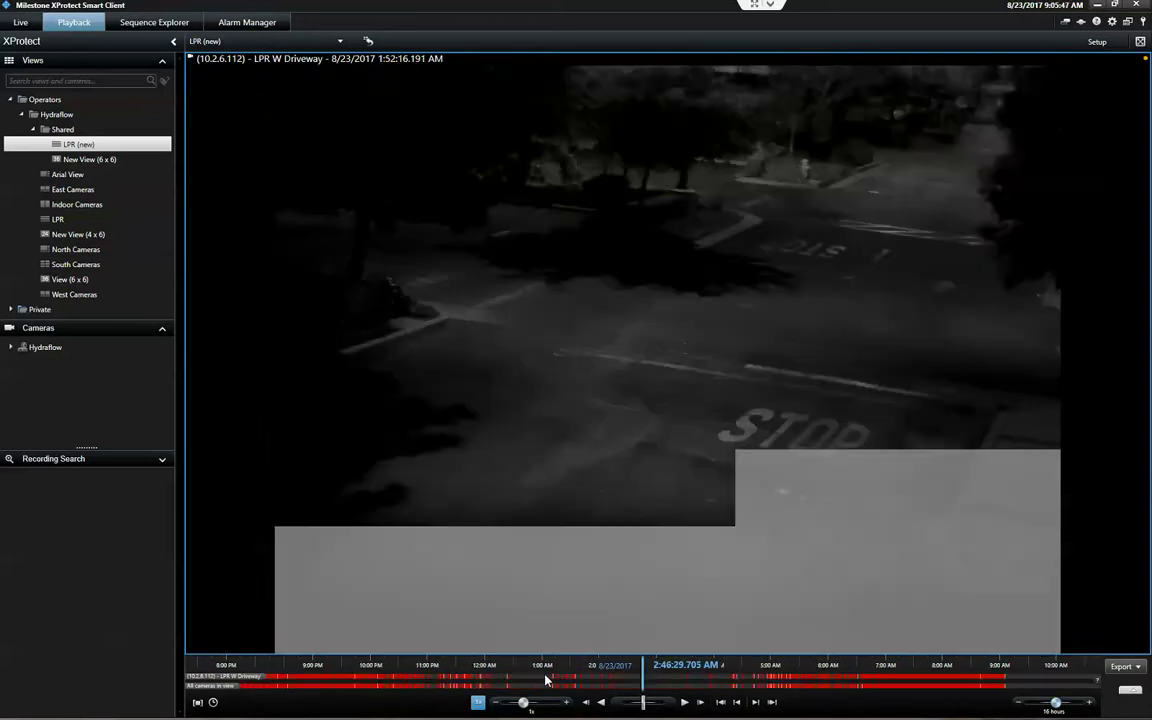
drag(400, 683, 484, 683)
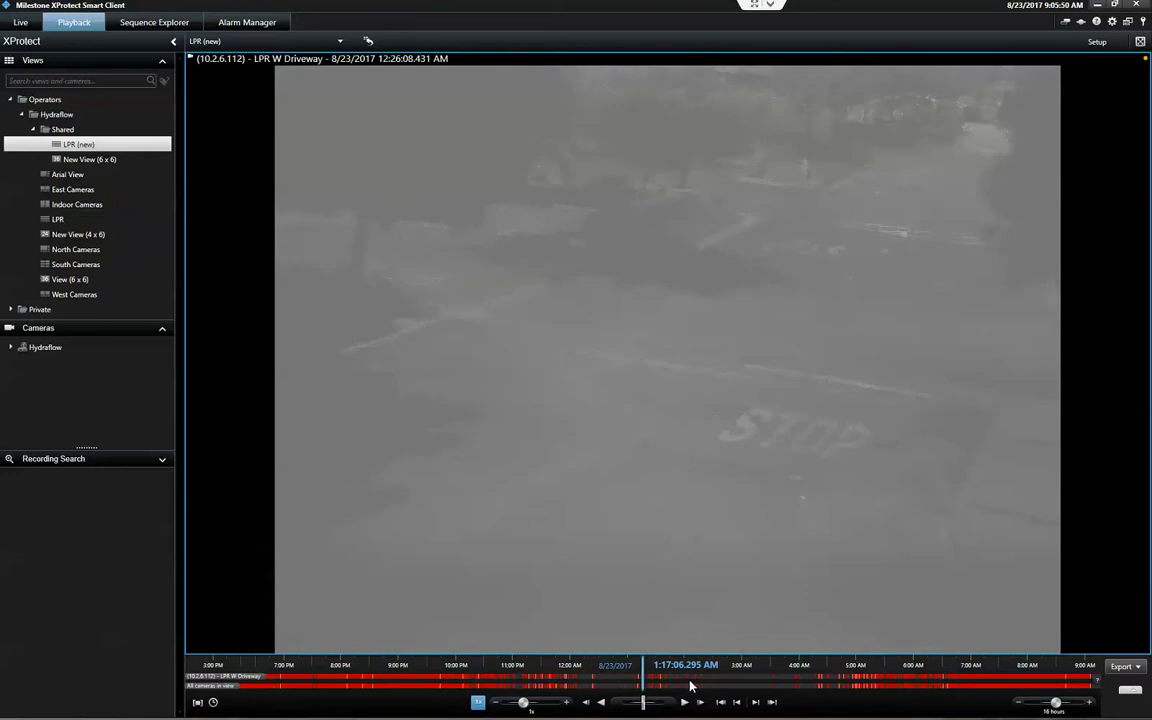
Move the playback position to about 9:14:44 PM on 8/22/2017 and play the night footage of the driveway.
scroll(685, 686, up, 2)
scroll(693, 685, up, 1)
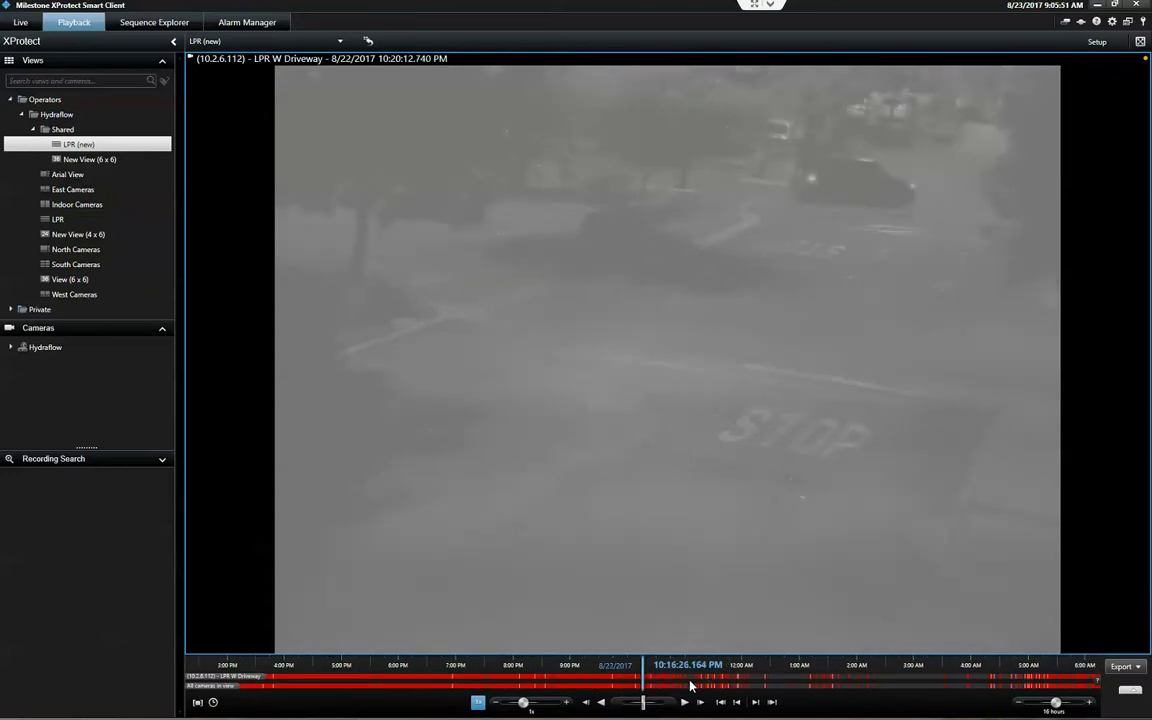
drag(674, 690, 675, 690)
scroll(675, 689, down, 1)
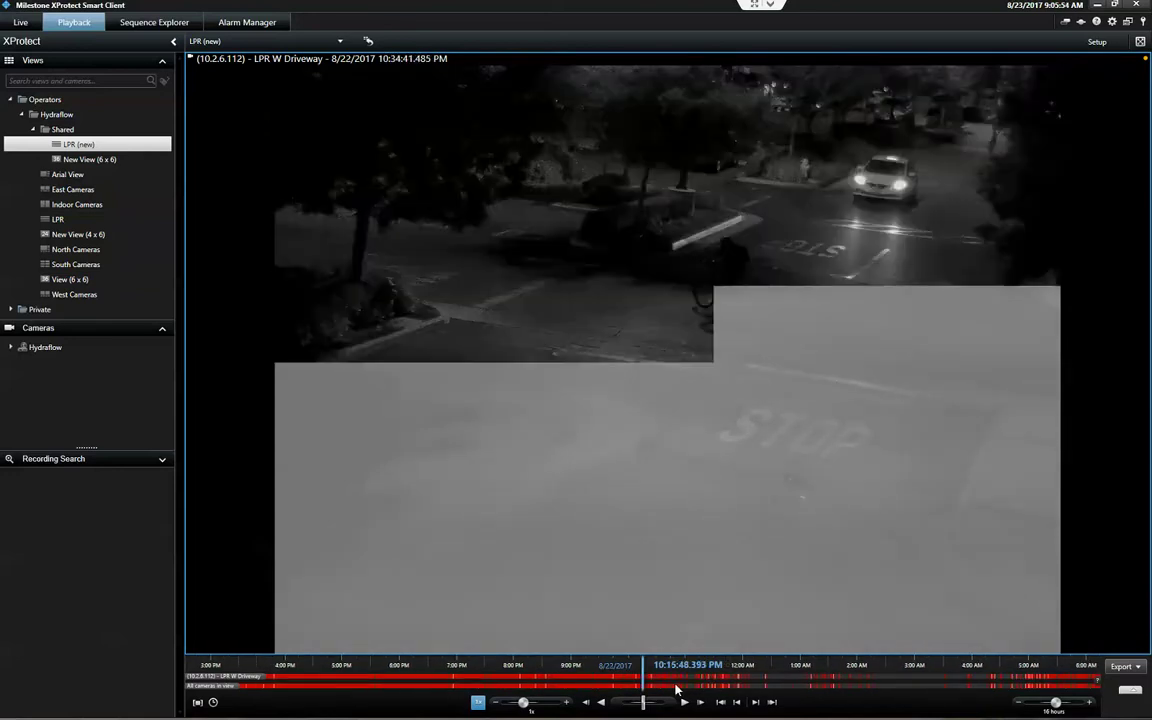
scroll(675, 689, up, 1)
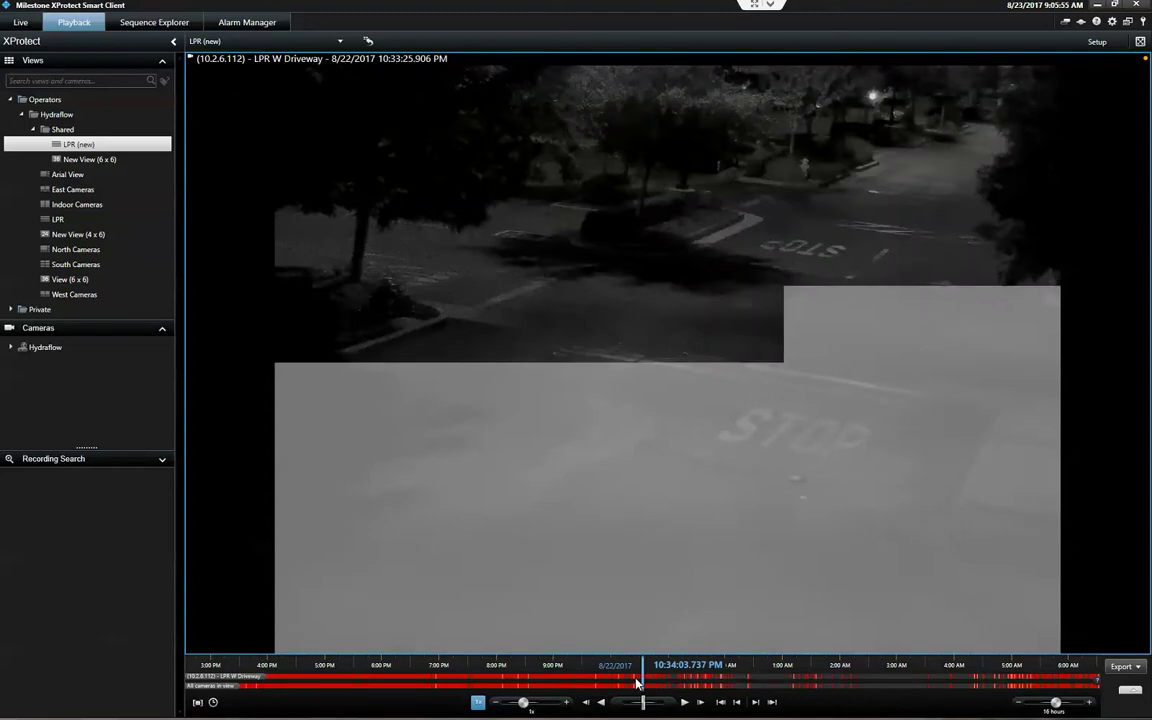
drag(593, 681, 672, 686)
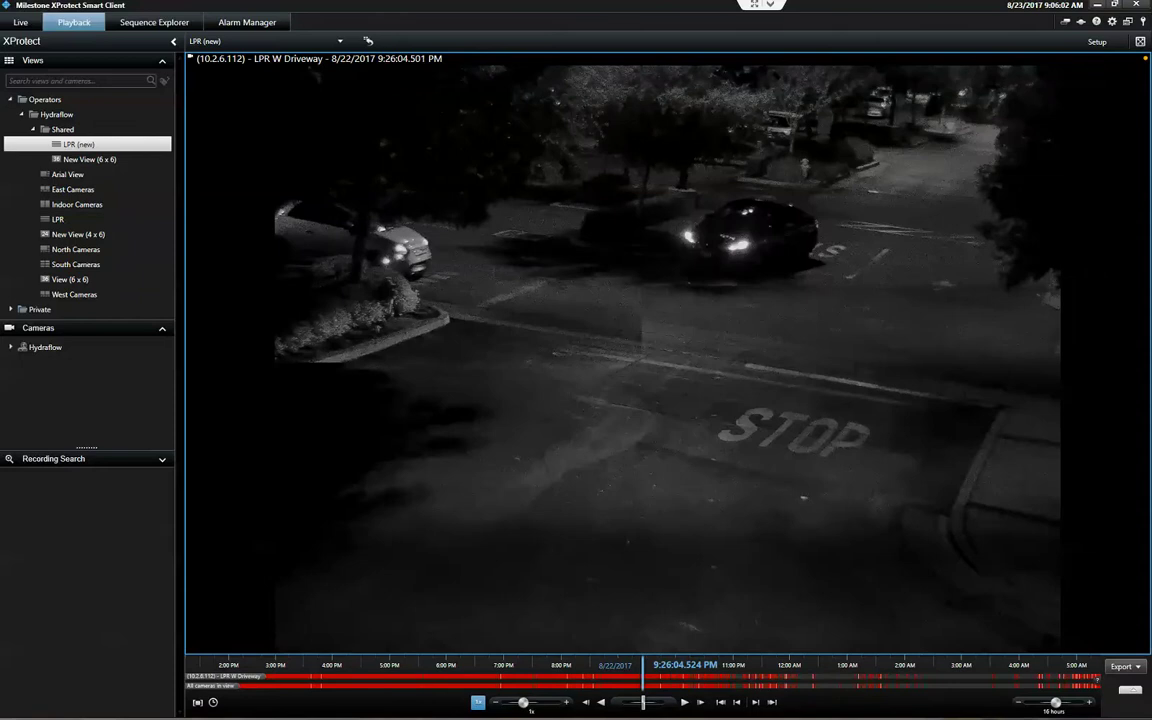
drag(758, 688, 769, 689)
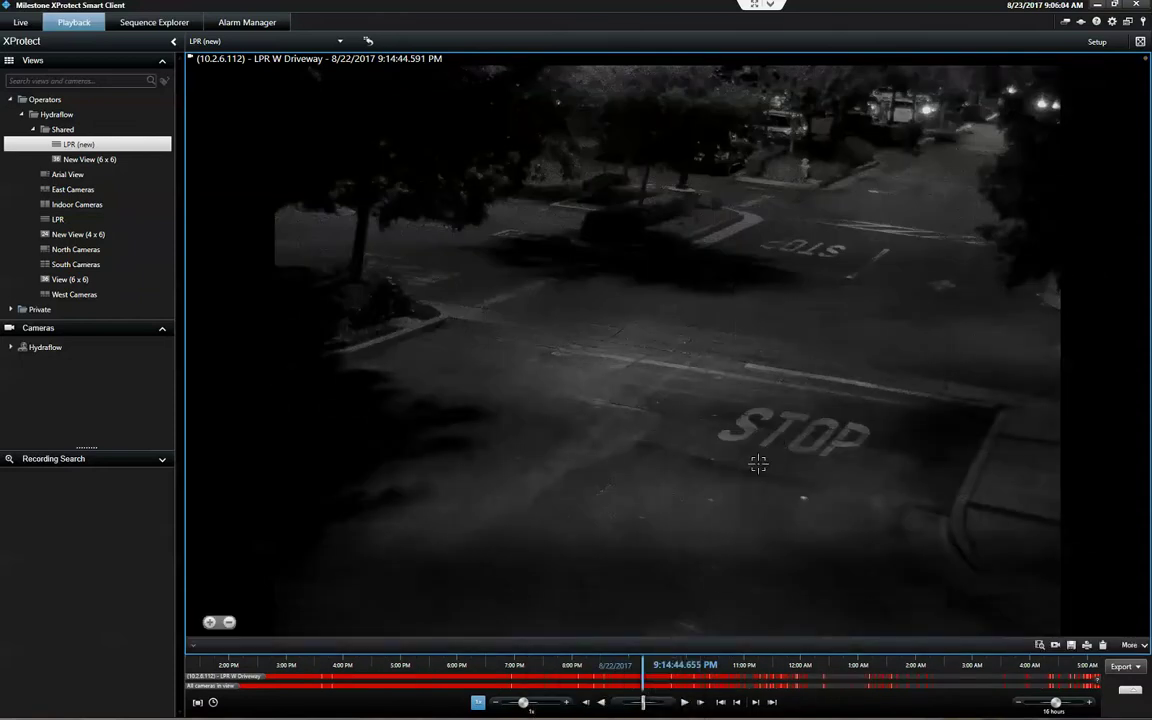
click(685, 702)
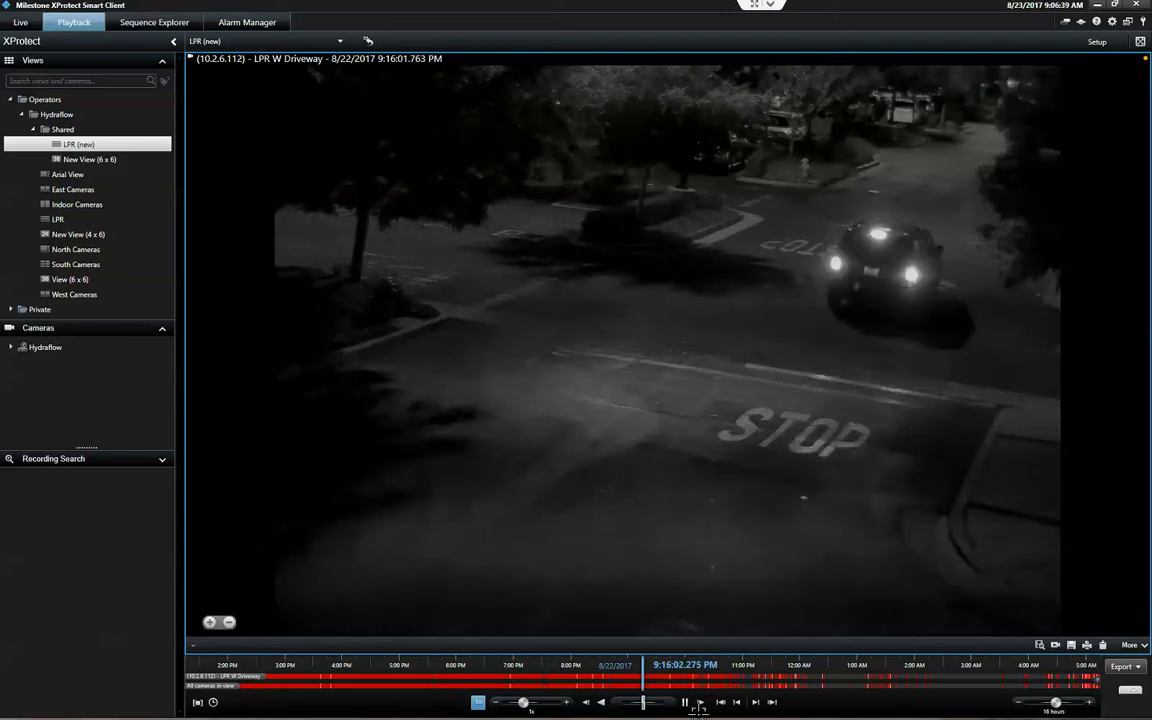
Pause the night recording, scrub back to about 9:12:55 PM on 8/22/2017, and narrow the timeline span to 20 minutes.
click(687, 702)
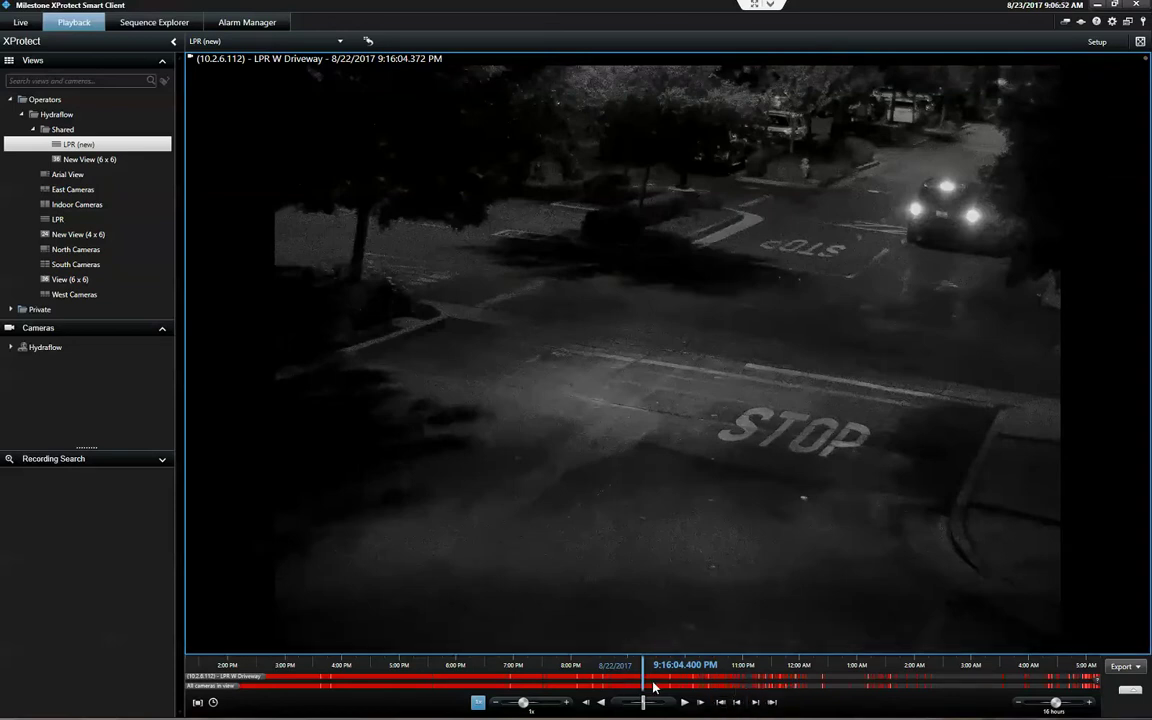
drag(681, 687, 684, 687)
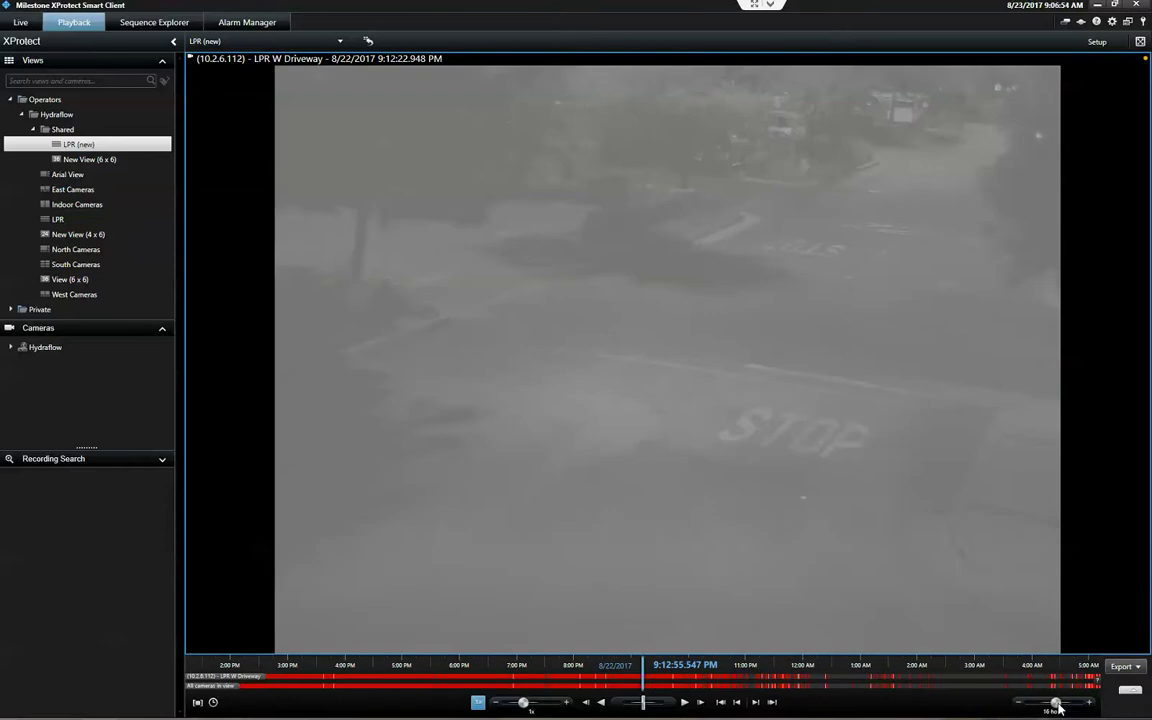
drag(1056, 703, 1067, 704)
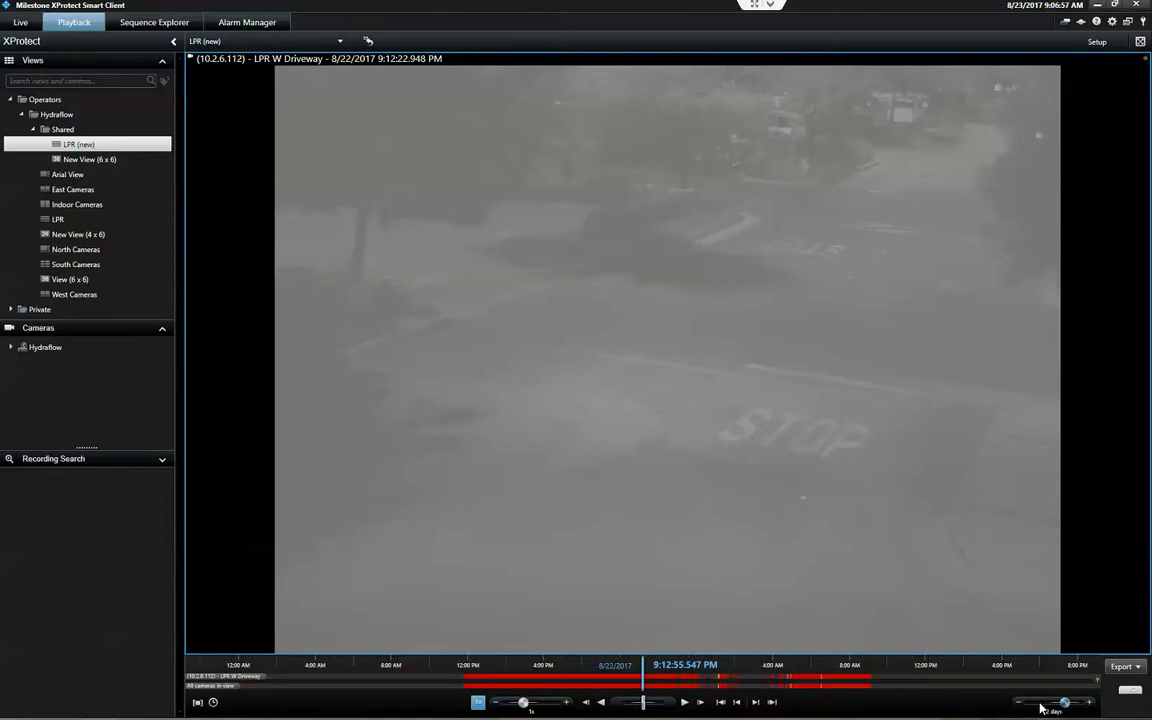
click(1041, 706)
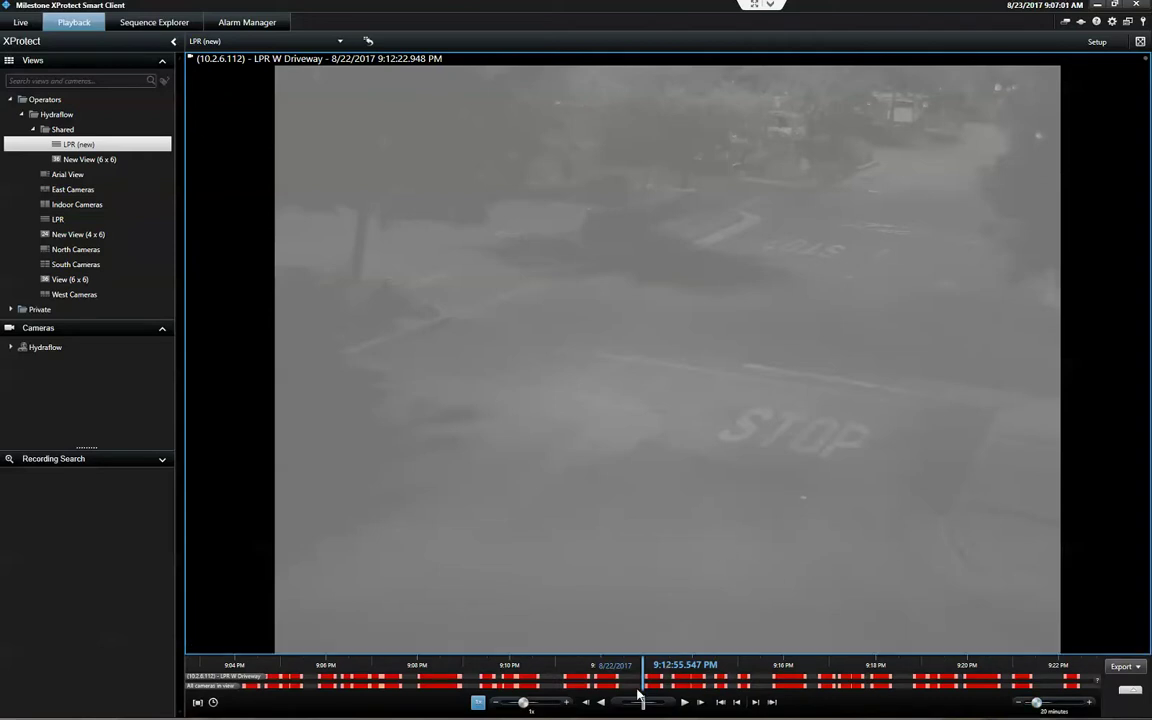
Play the driveway footage to about 9:13:05 PM, pause it, and zoom in on the rear of the departing SUV.
click(685, 704)
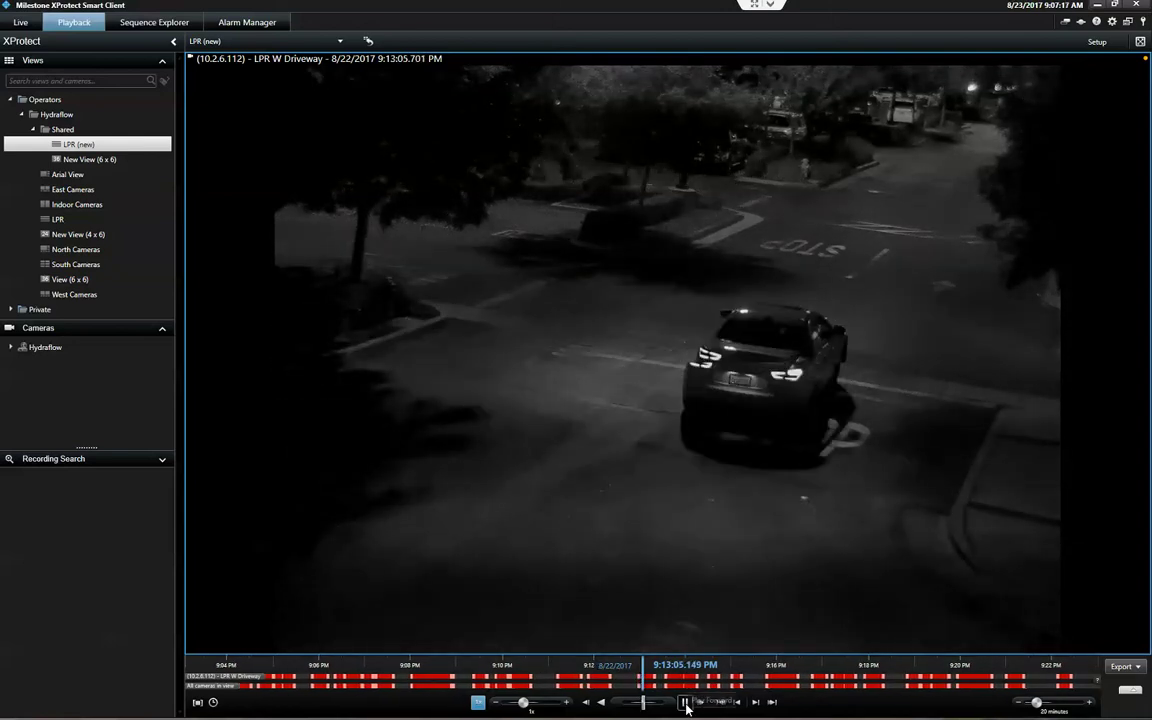
click(685, 702)
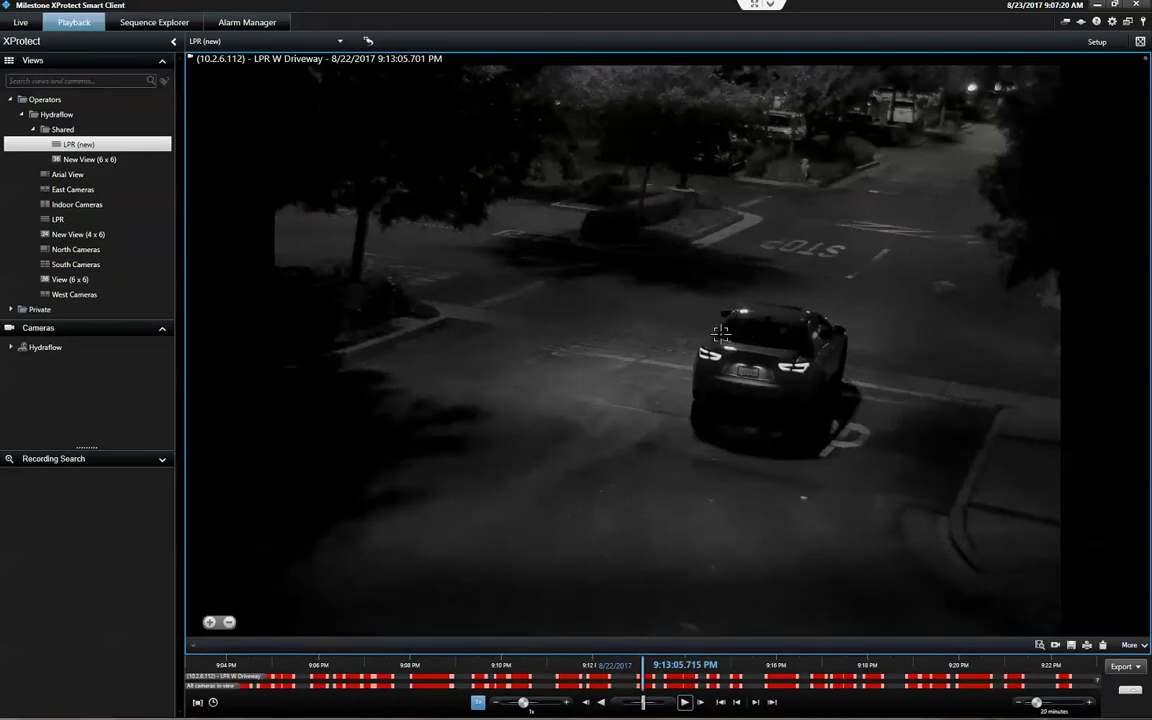
drag(664, 297, 893, 469)
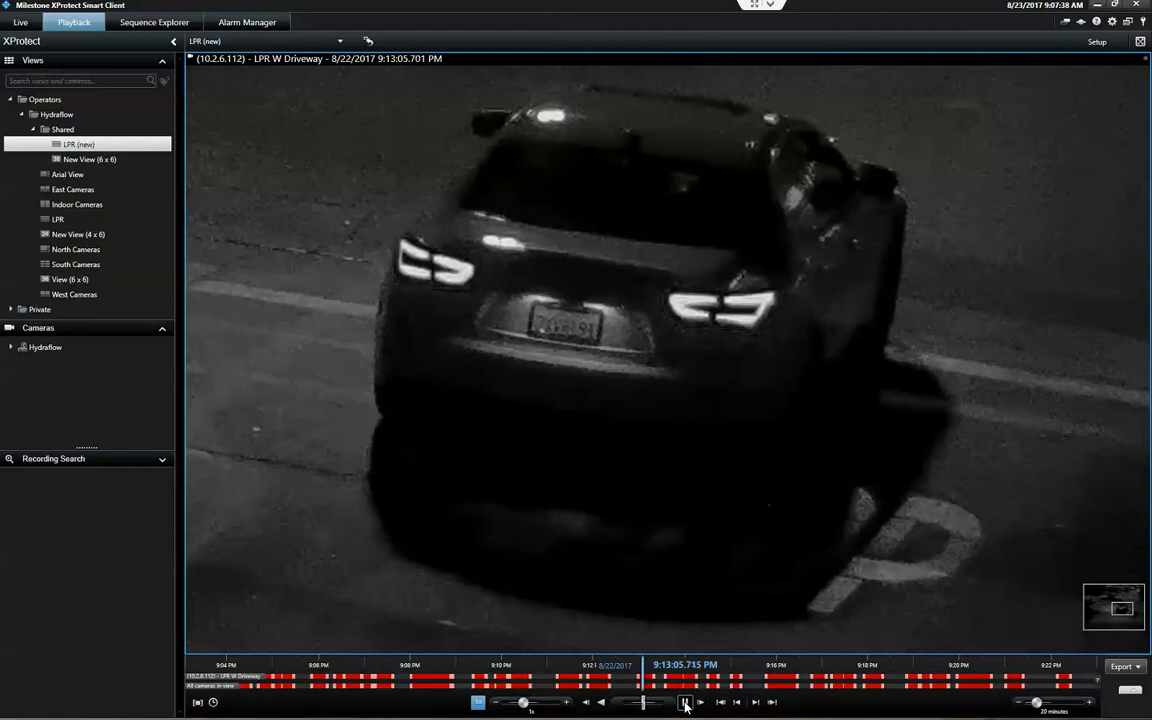
Resume playback, restore the full driveway view, and scrub the recording back to about 9:12:57 PM.
click(685, 703)
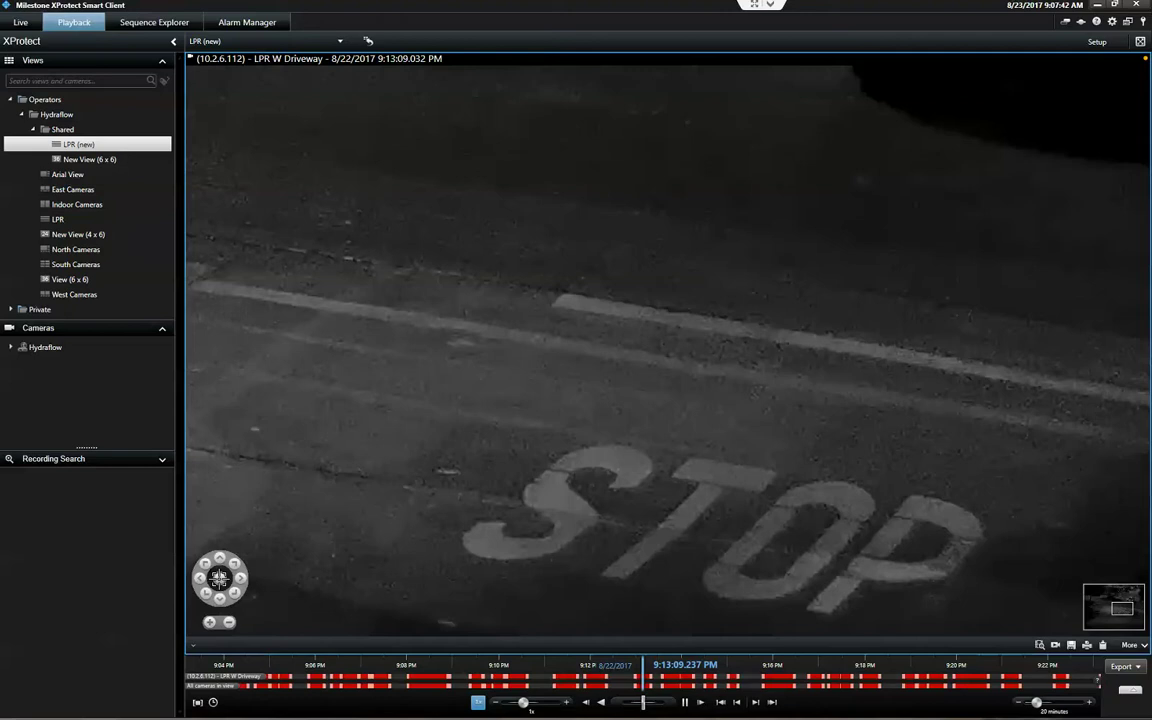
scroll(457, 537, down, 3)
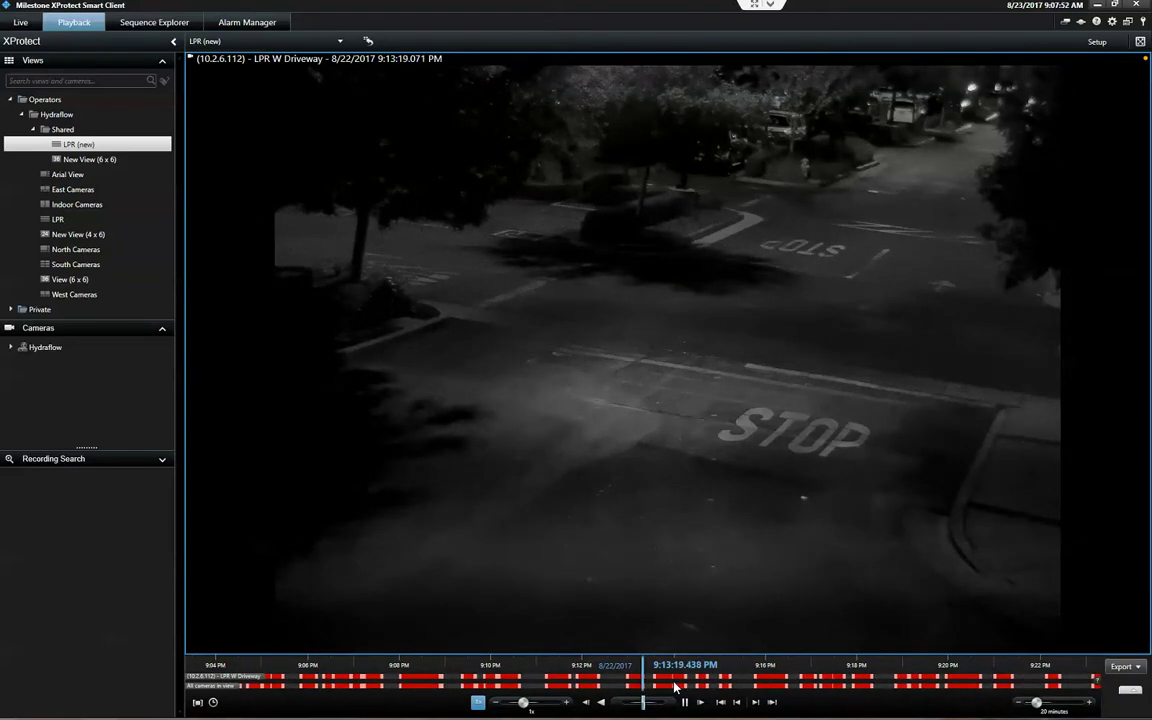
scroll(674, 687, down, 3)
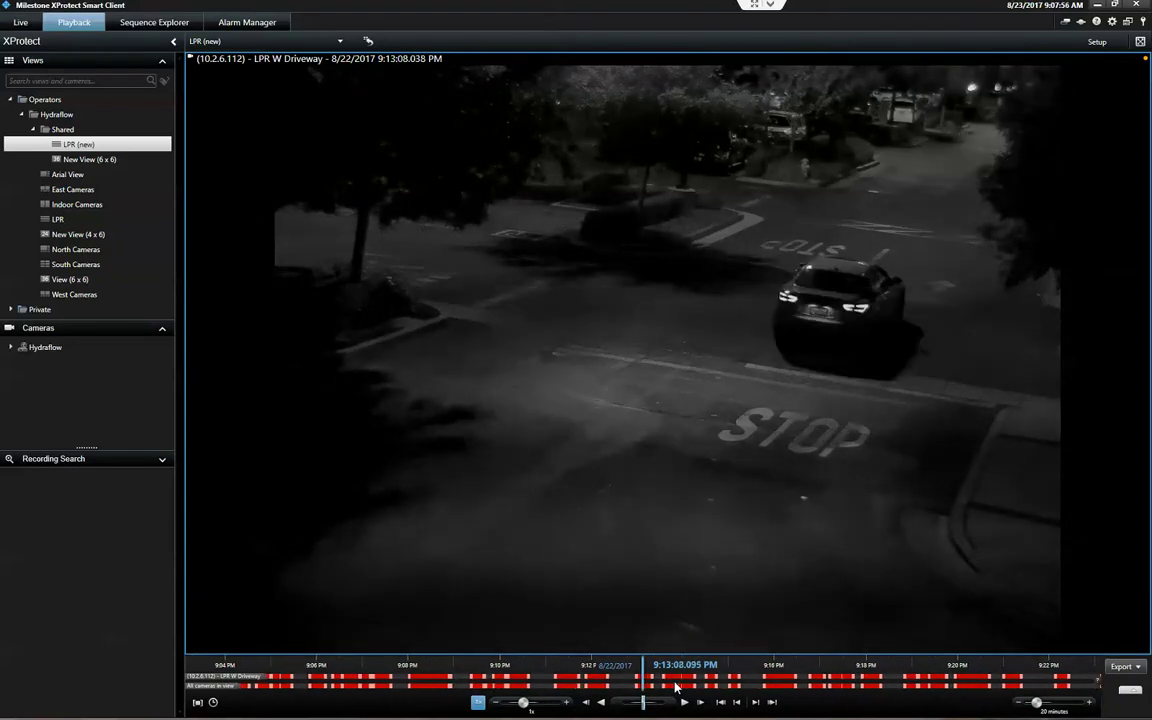
scroll(676, 686, up, 1)
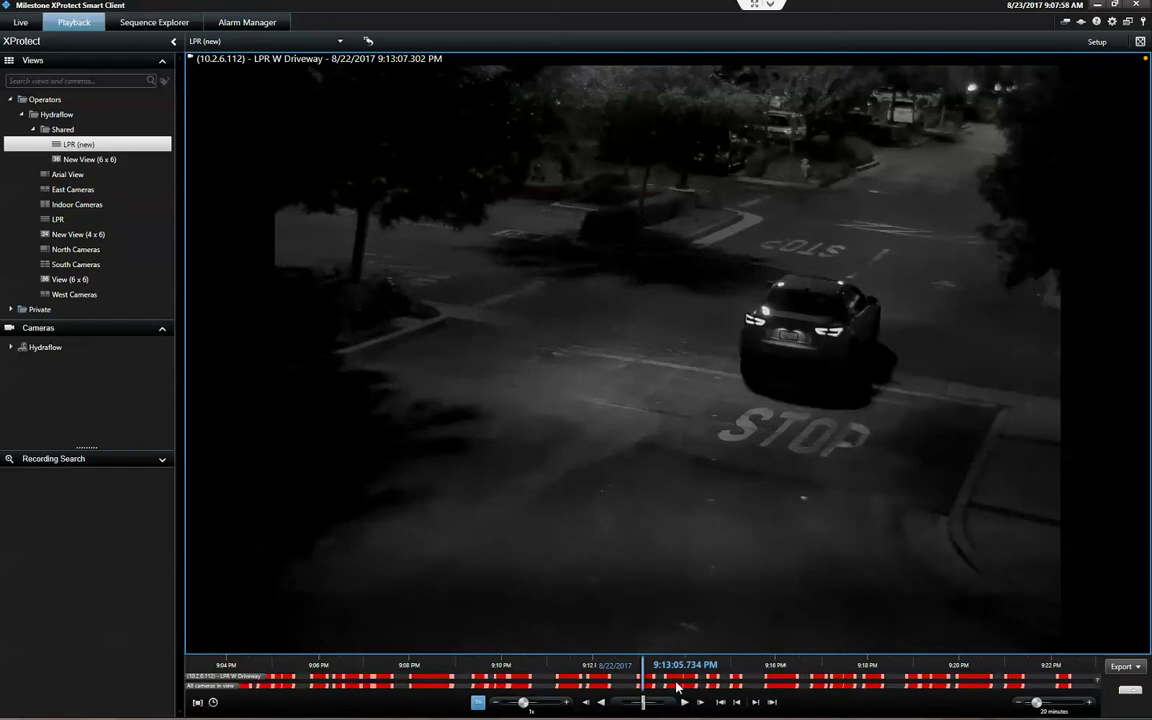
scroll(677, 686, up, 1)
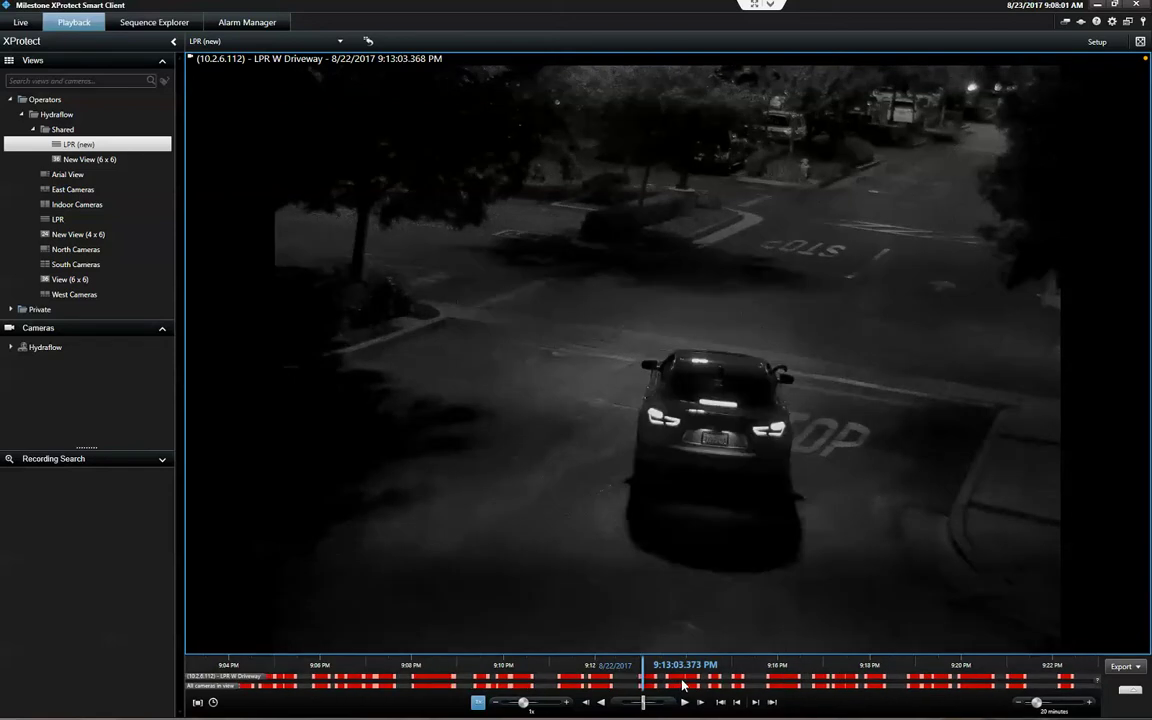
scroll(683, 684, up, 2)
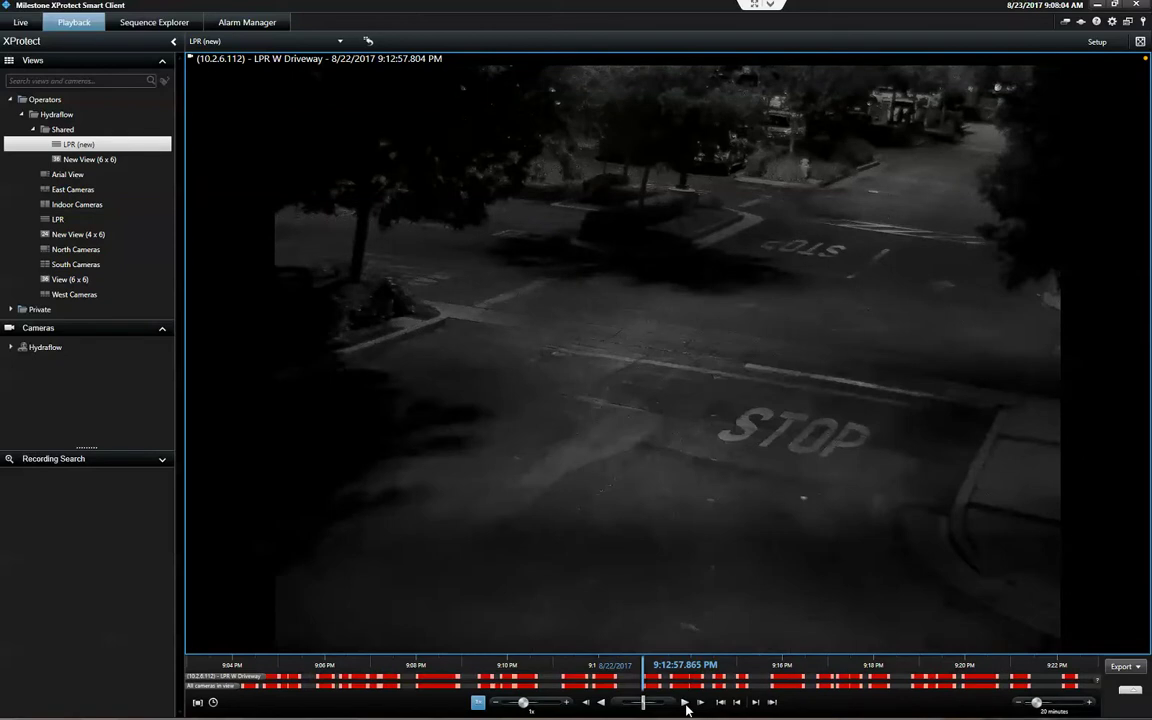
Play the SUV's departure, pause near the STOP marking, and advance frame by frame to about 9:13:04.3 PM.
click(685, 703)
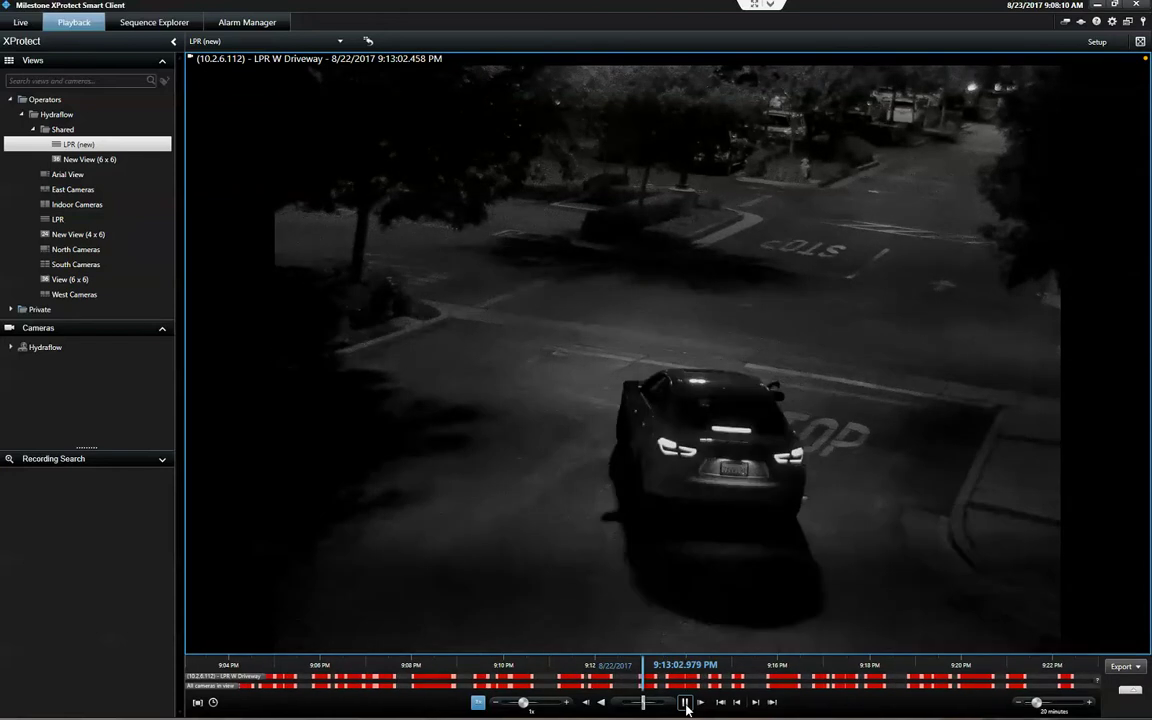
click(685, 703)
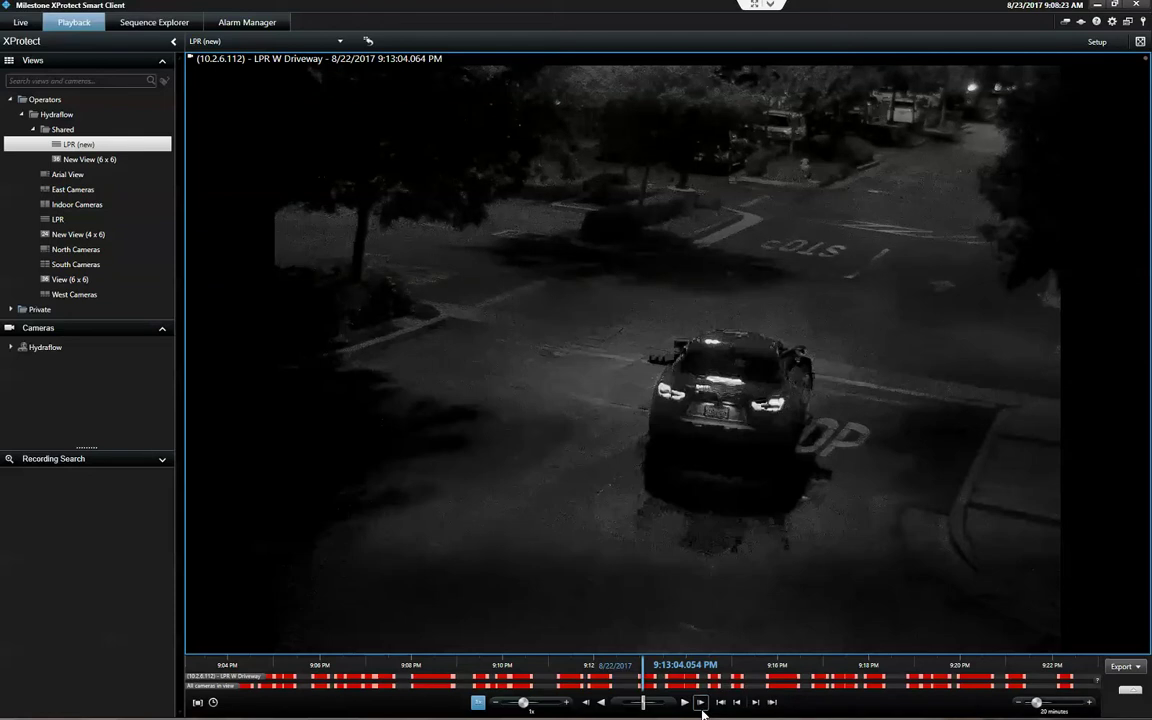
click(702, 710)
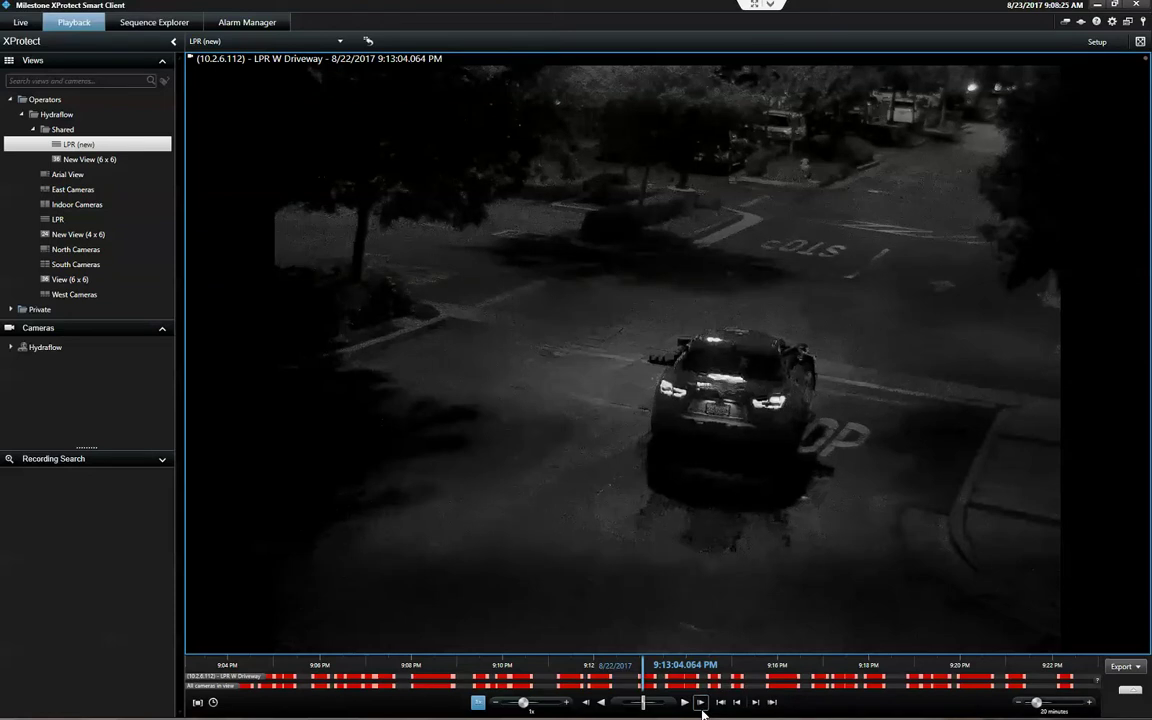
click(702, 710)
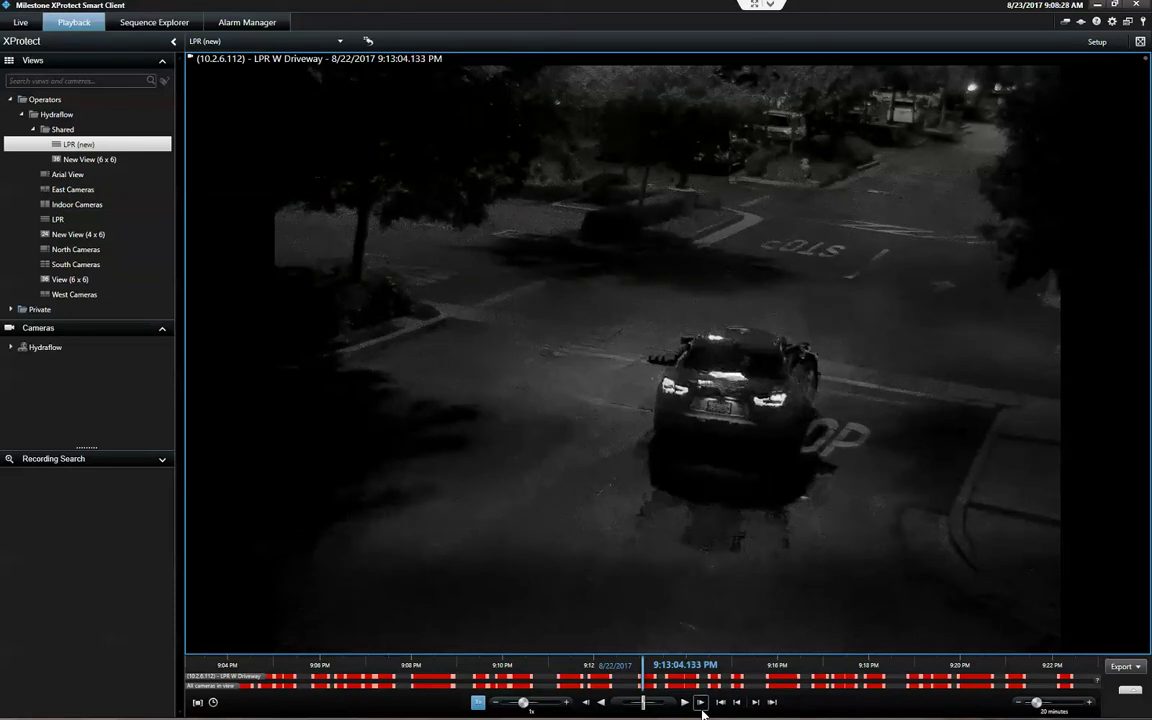
click(702, 710)
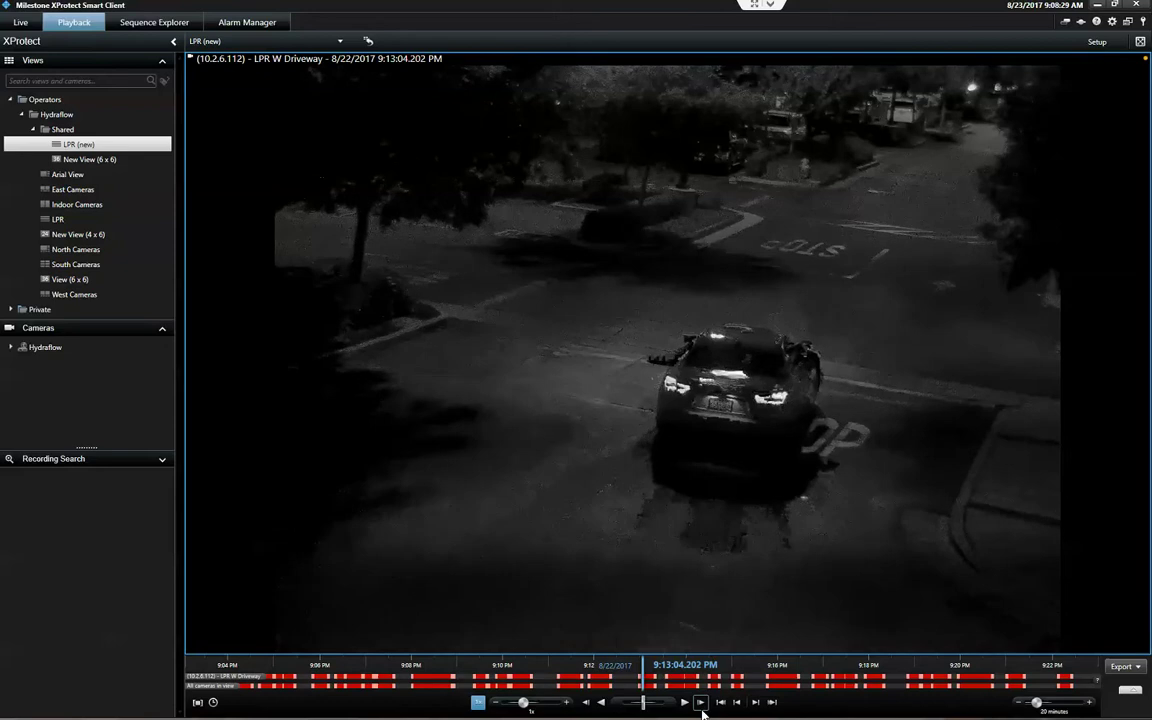
click(702, 710)
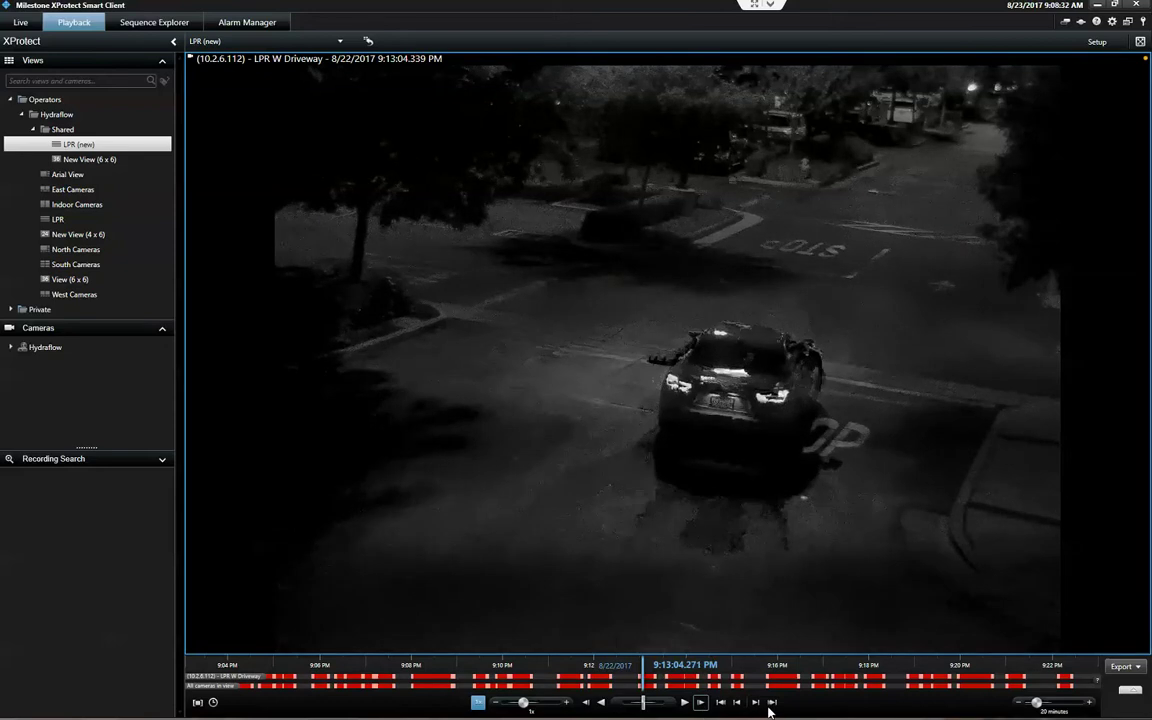
click(702, 710)
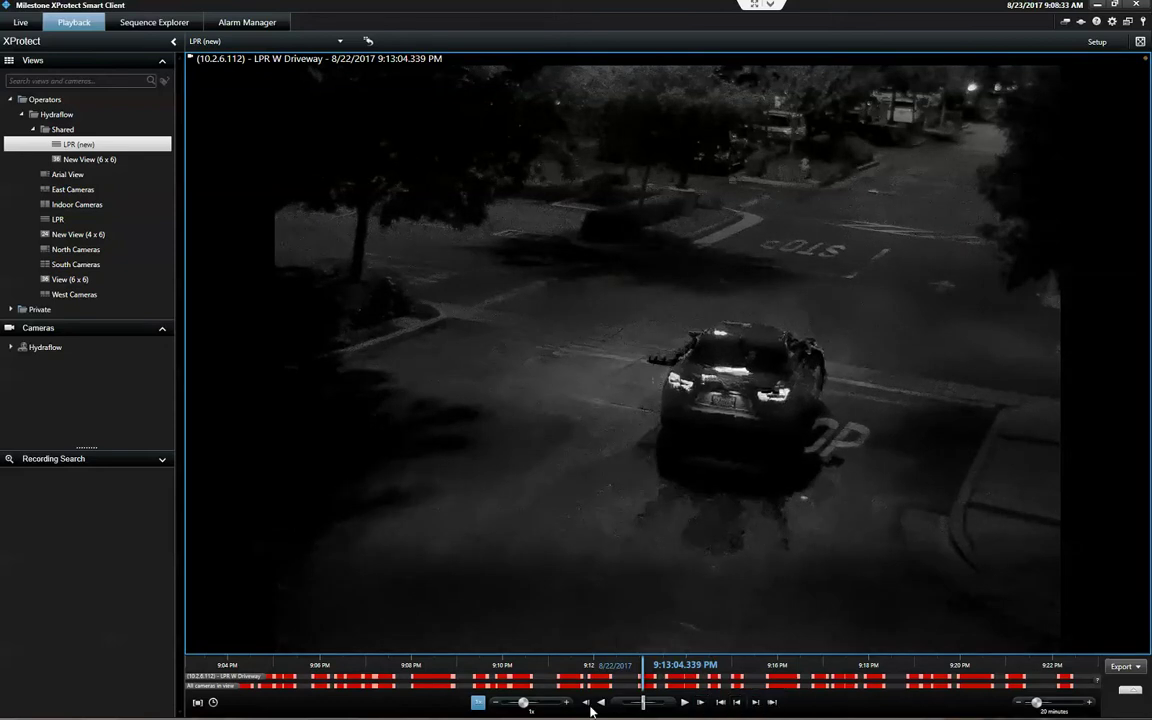
Step the recording backward frame by frame to about 9:13:03.3 PM to find a sharper view of the SUV's plate.
click(590, 708)
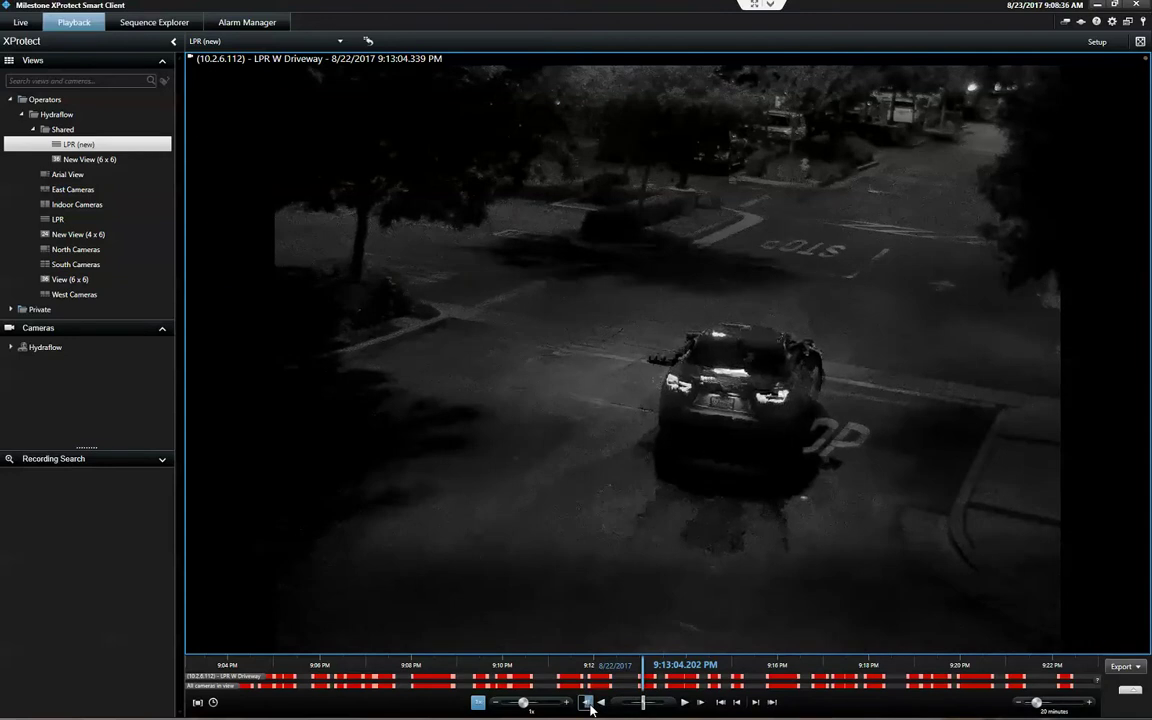
click(590, 708)
click(590, 708)
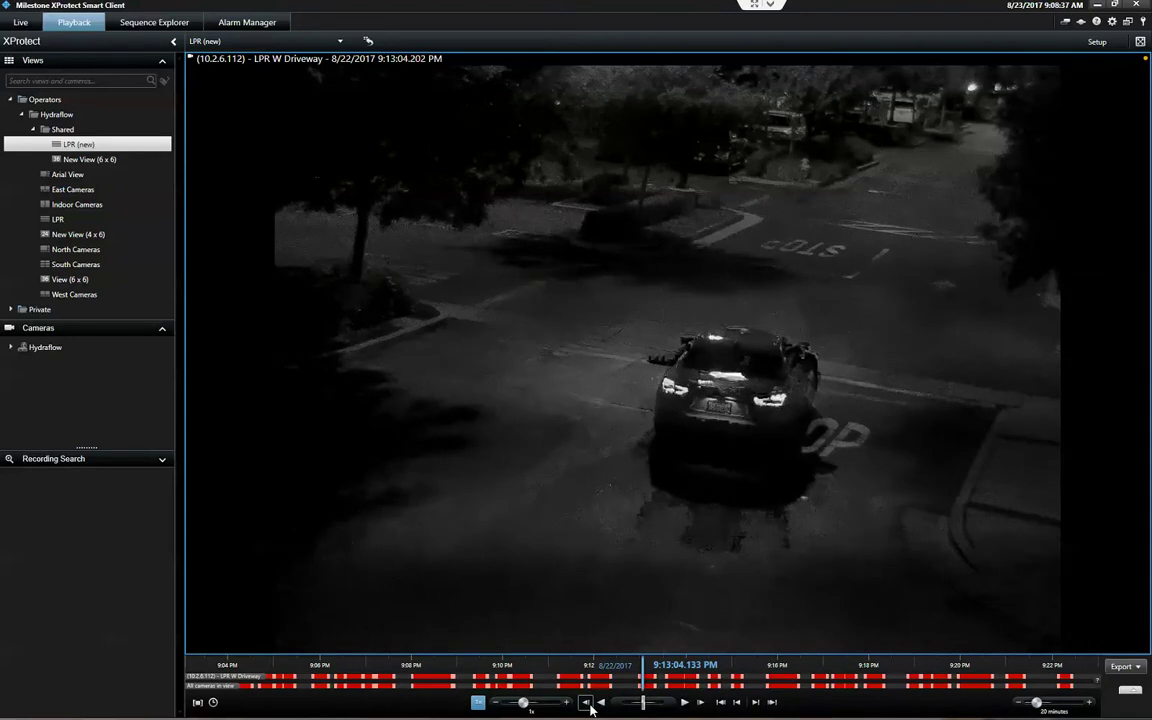
click(590, 708)
click(590, 708)
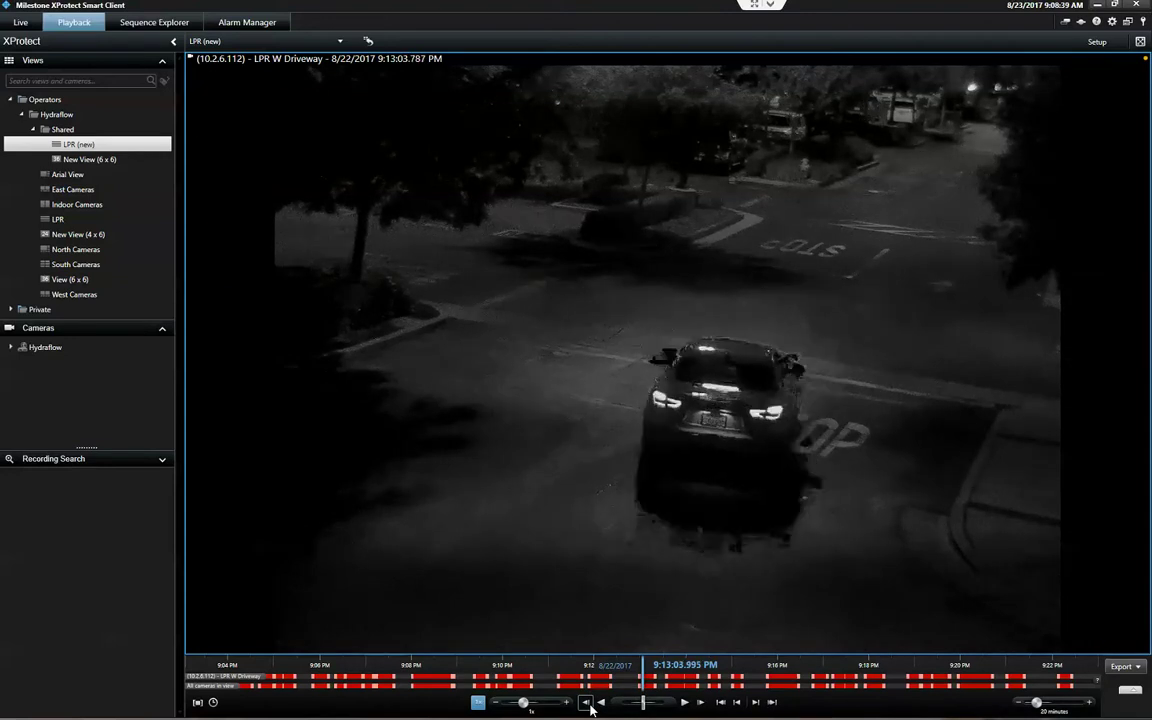
click(590, 708)
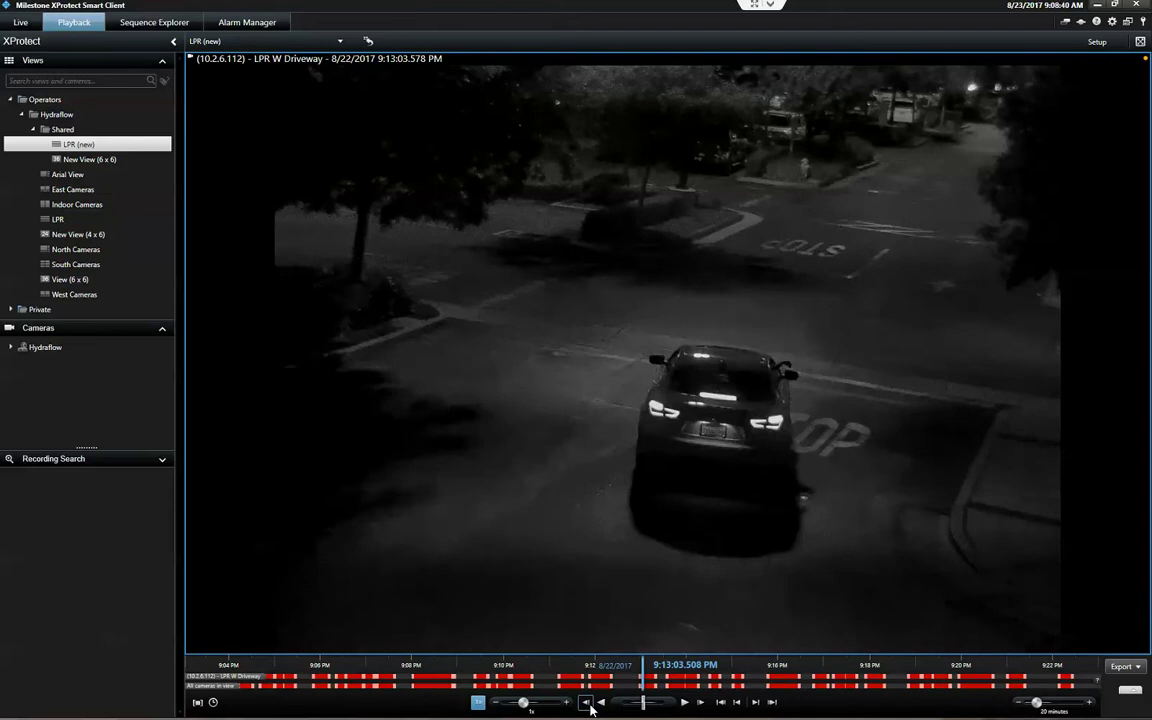
click(590, 708)
click(590, 708)
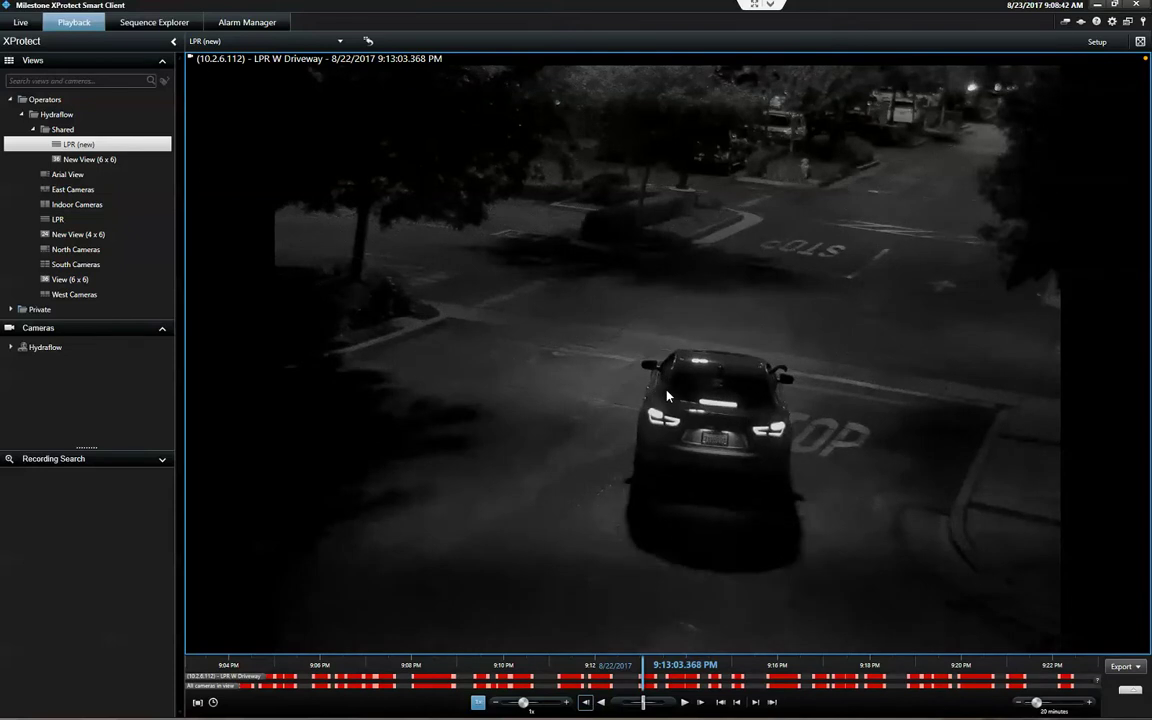
Zoom in on the SUV's rear licence plate to check its readability, and return to the full driveway view.
mouse_move(714, 454)
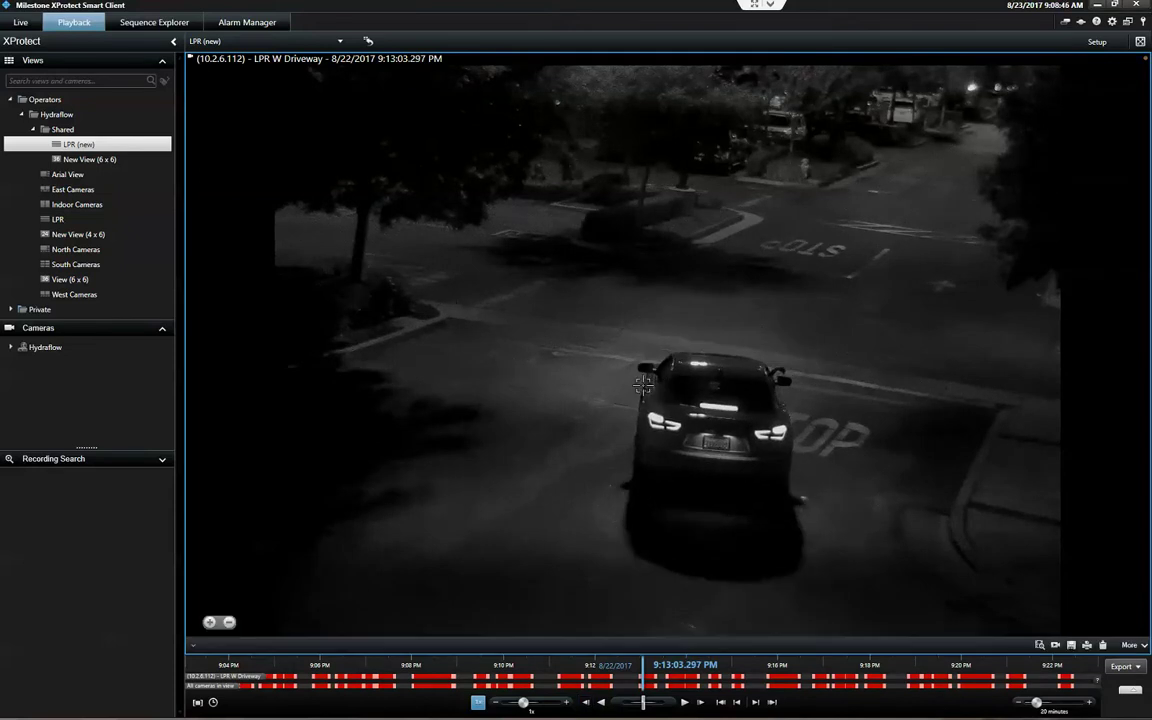
drag(630, 360, 862, 571)
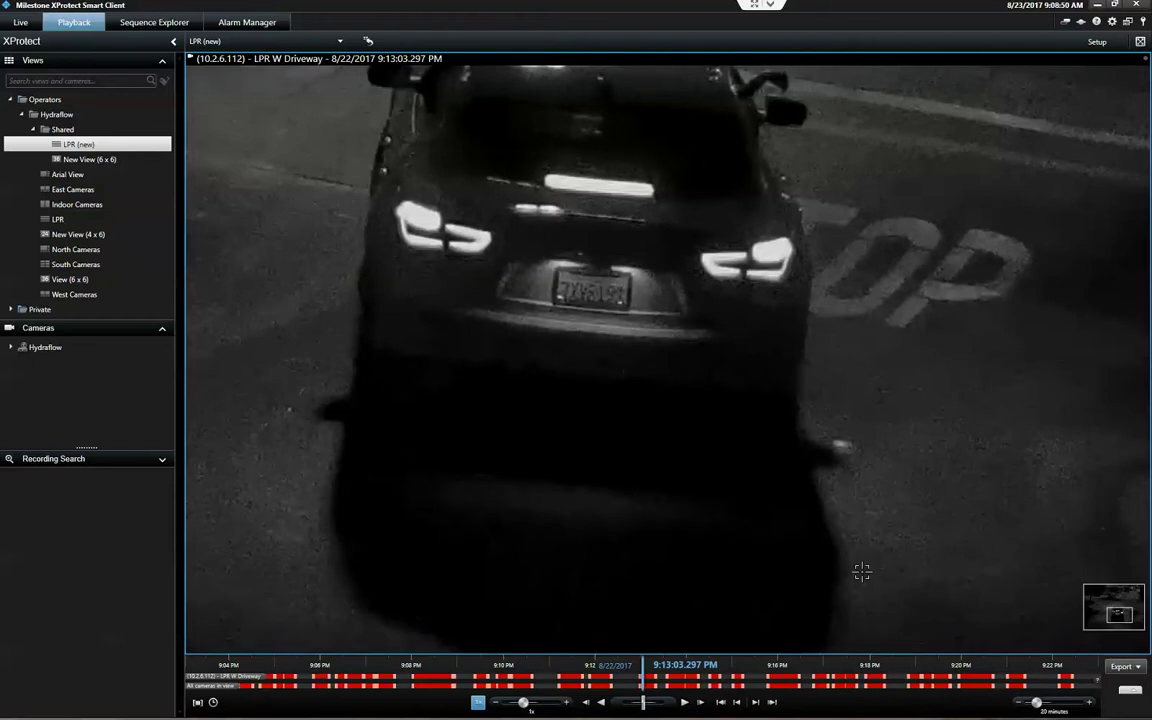
mouse_move(612, 339)
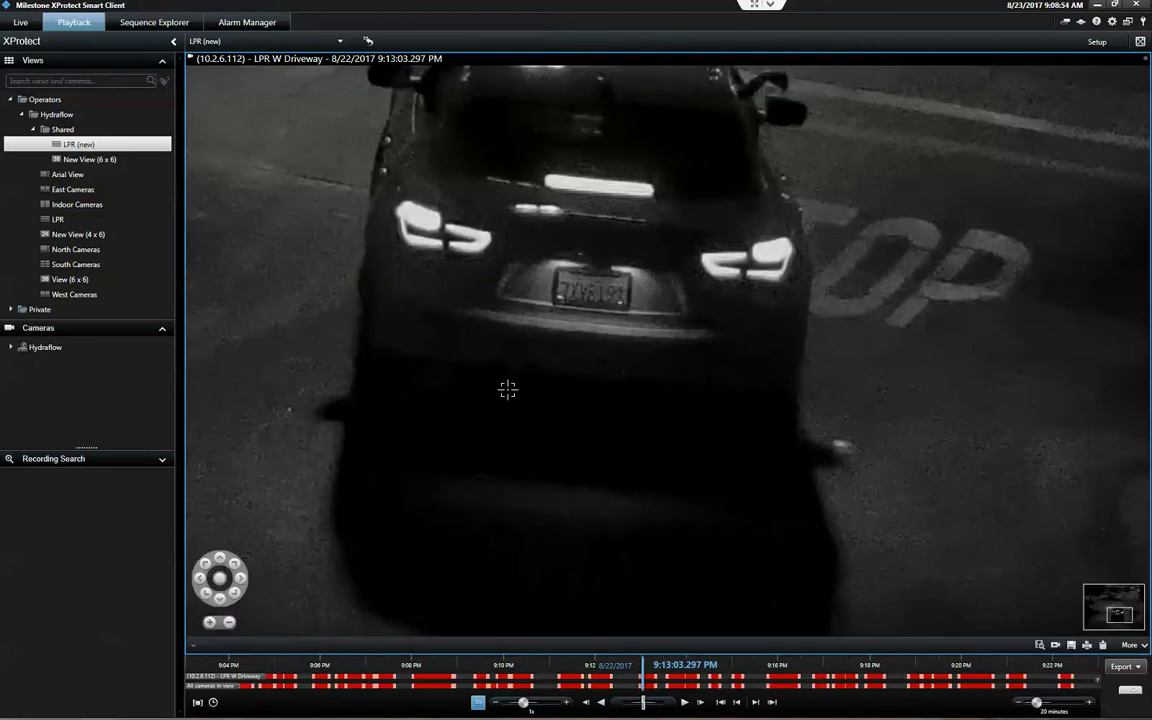
click(222, 588)
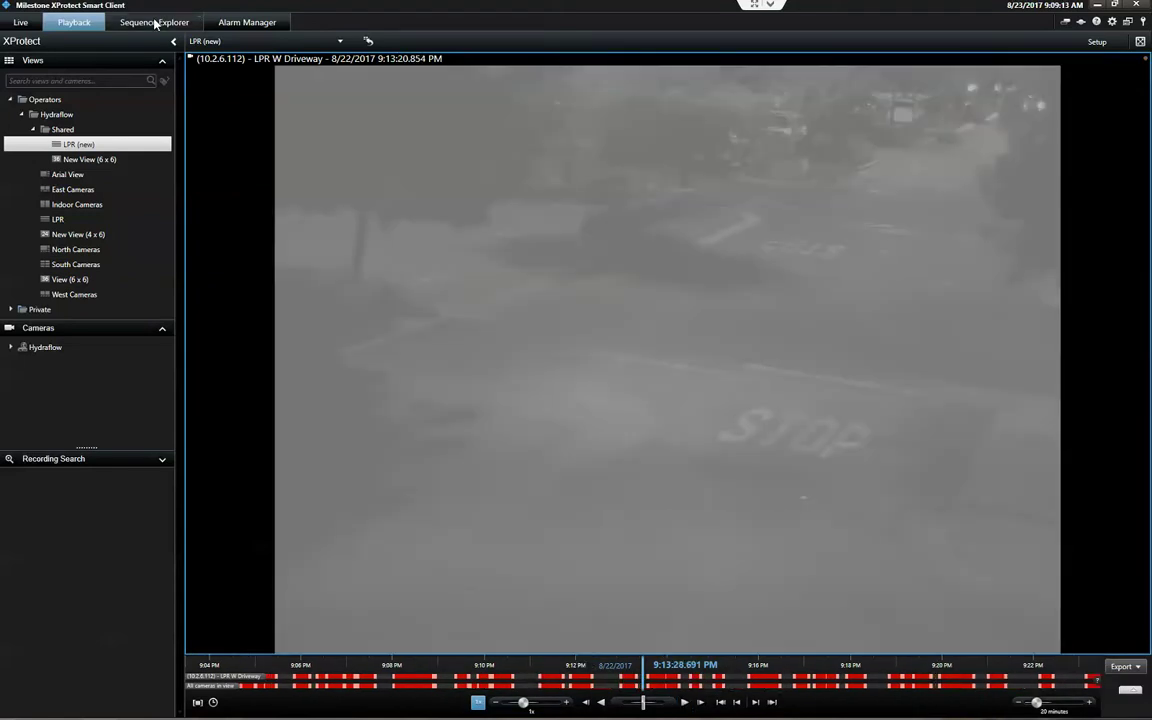
In Sequence Explorer, add the LPR W Driveway camera to the sequence search and slice its recordings into 1 minute intervals.
click(155, 22)
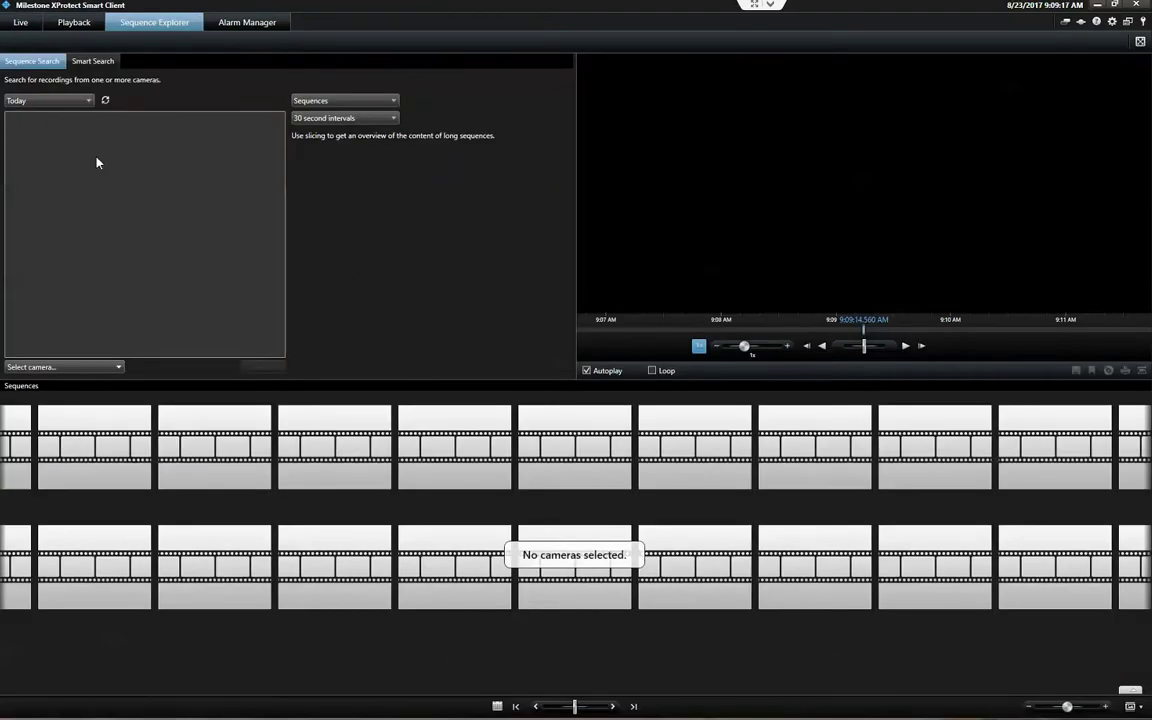
click(119, 368)
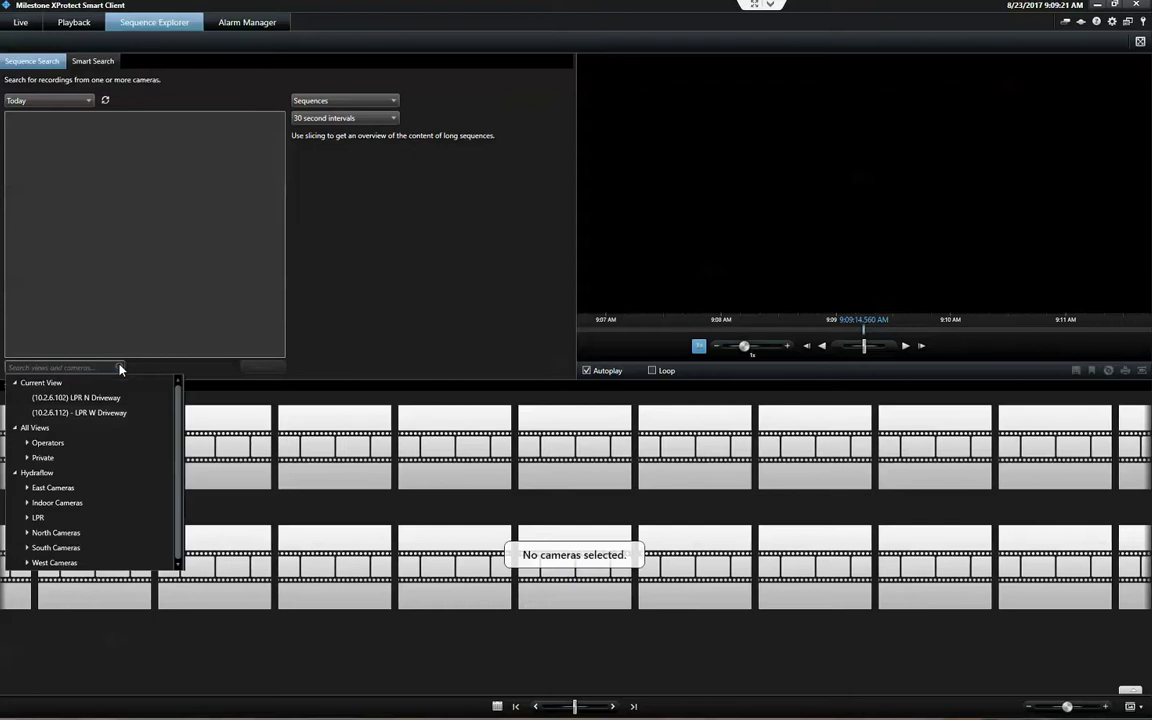
click(90, 412)
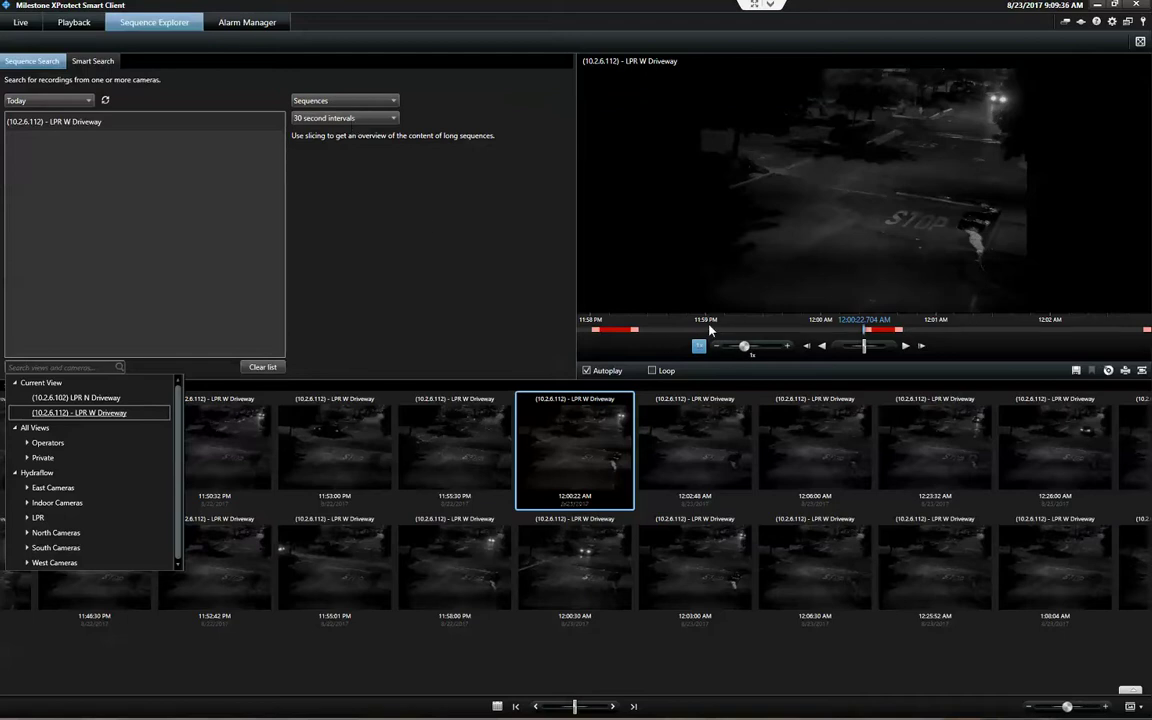
click(360, 120)
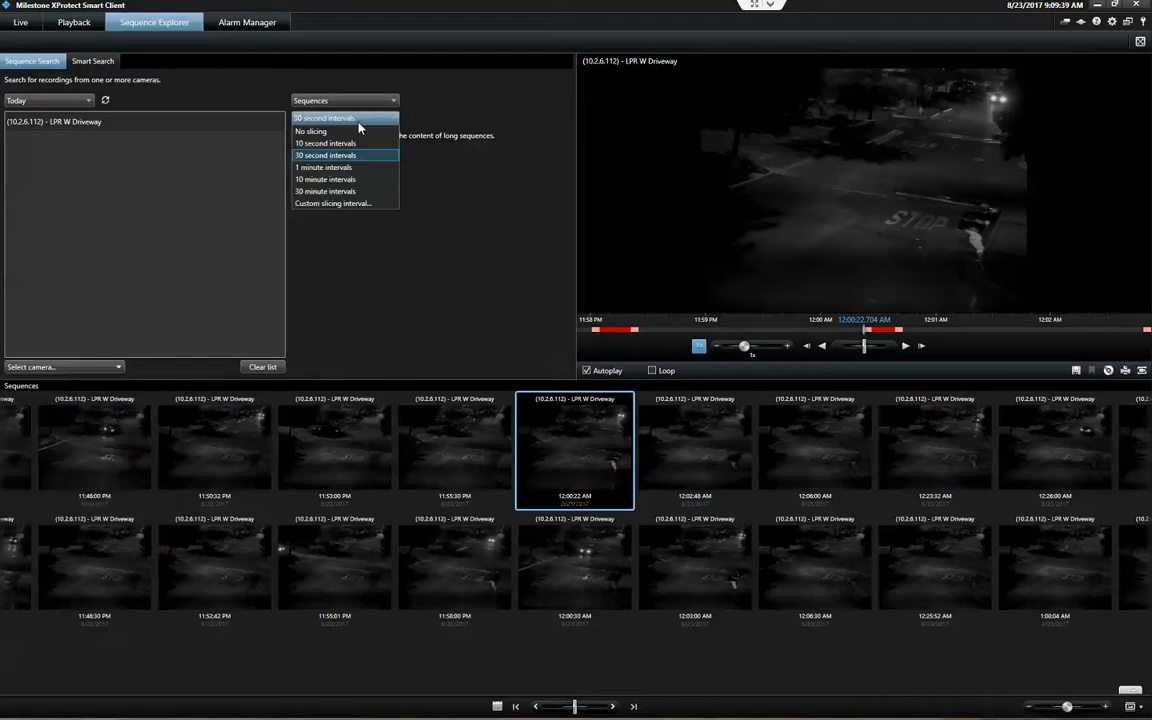
click(334, 168)
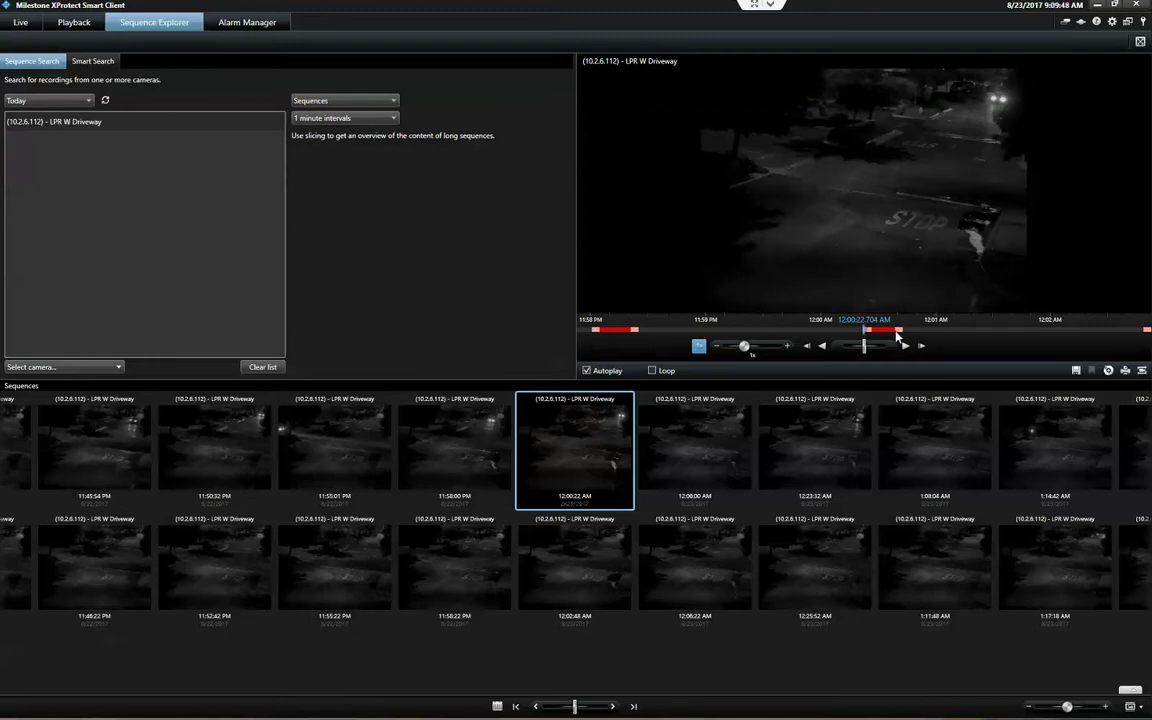
Scrub the sequence preview of the LPR W Driveway camera back to about 11:58:31 PM.
drag(897, 338, 963, 337)
drag(820, 326, 950, 330)
drag(689, 327, 1018, 342)
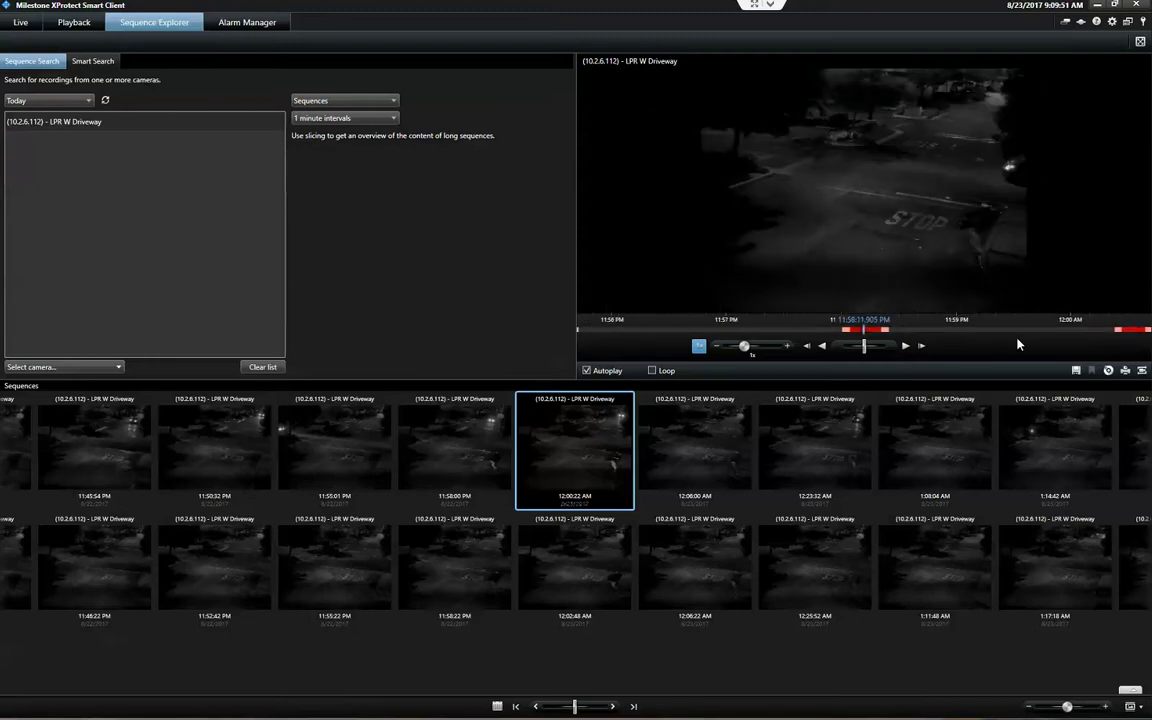
Scrub the sequence preview of the LPR W Driveway camera back to about 11:32 PM.
drag(652, 331, 1027, 334)
drag(690, 328, 1080, 334)
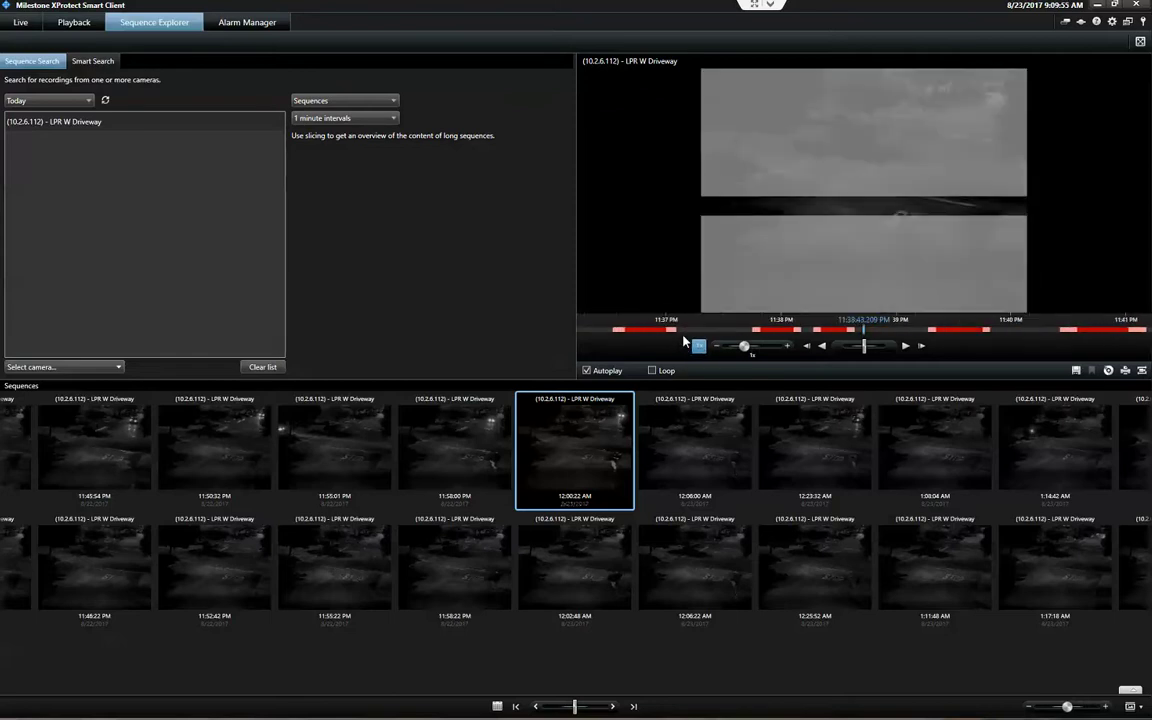
drag(664, 333, 1090, 334)
scroll(1090, 334, up, 6)
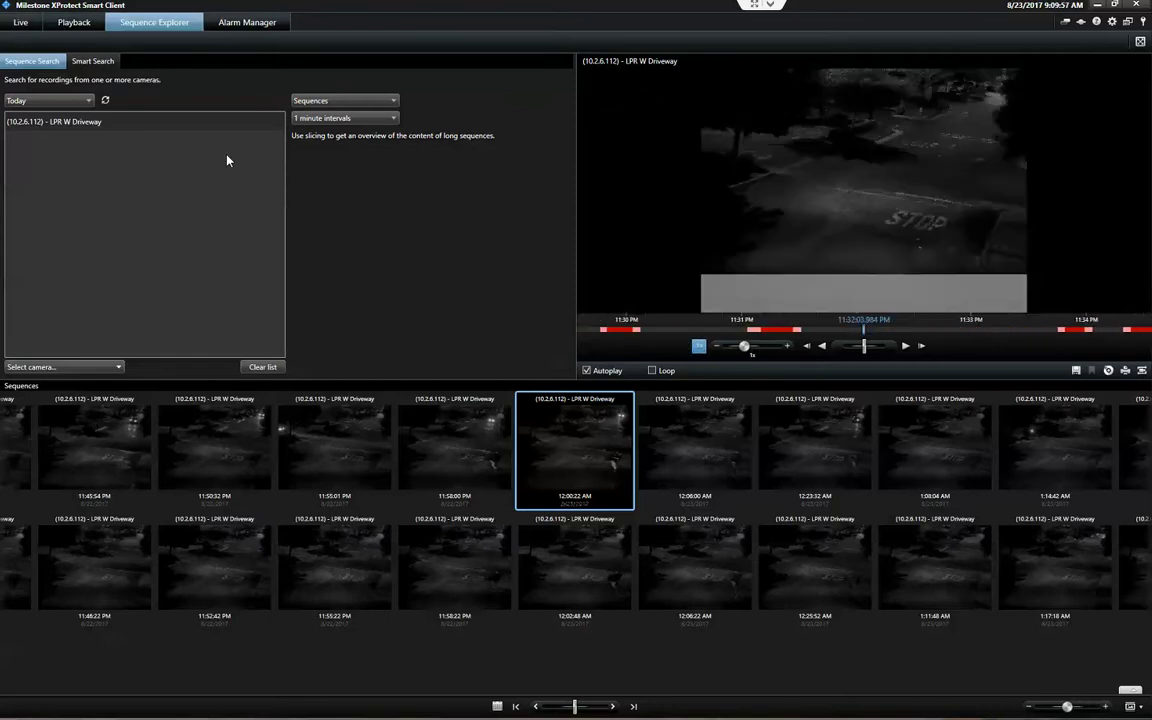
Slice the LPR W Driveway recordings into 30 second intervals and scrub the preview back to about 11:56 PM.
click(350, 118)
click(340, 156)
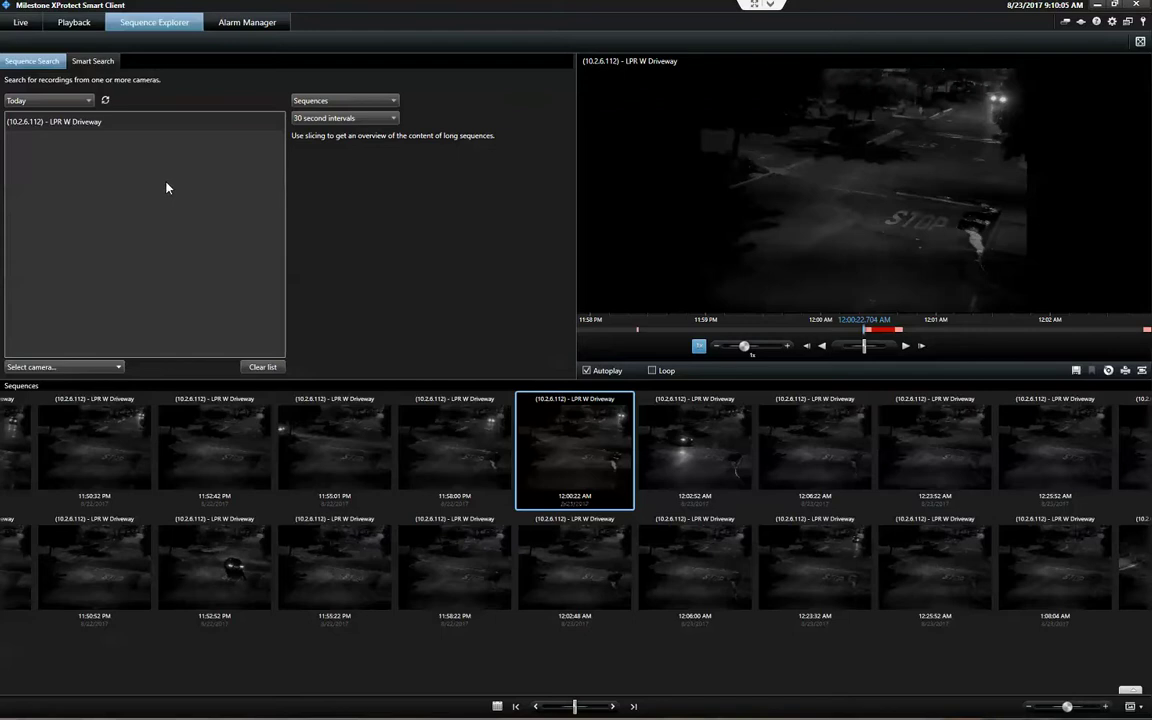
click(56, 125)
drag(819, 328, 988, 330)
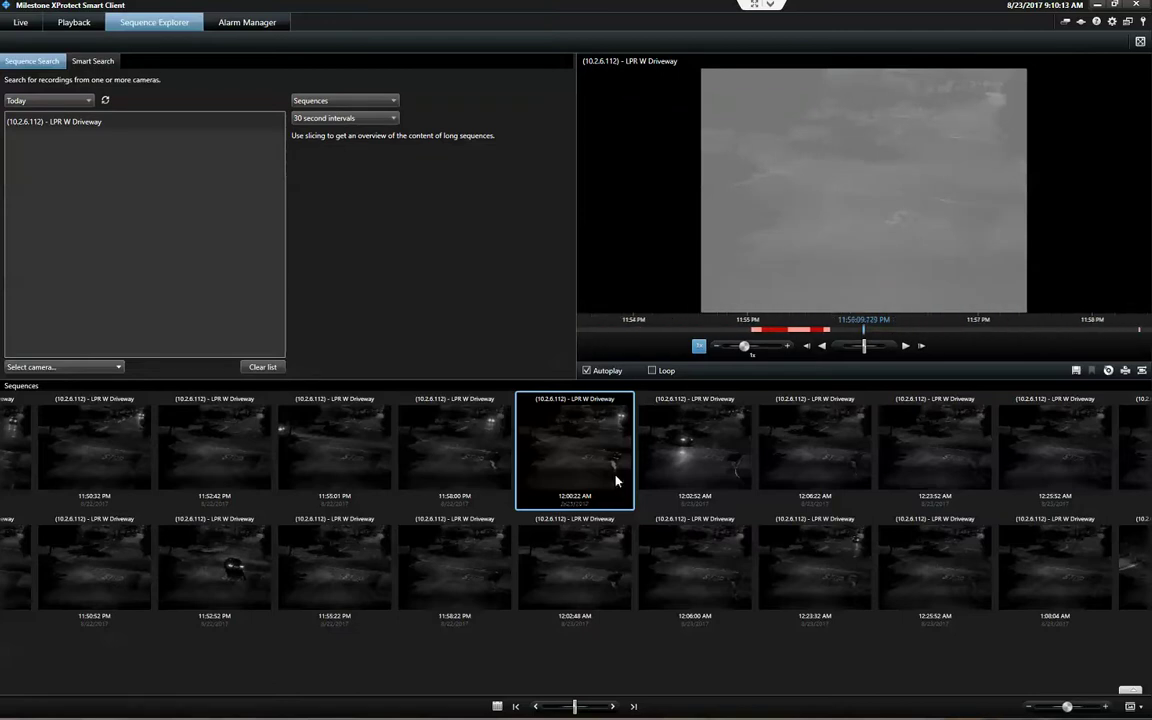
Jump the sequence thumbnails to the recordings around 10:01 PM on 8/22/2017.
click(497, 706)
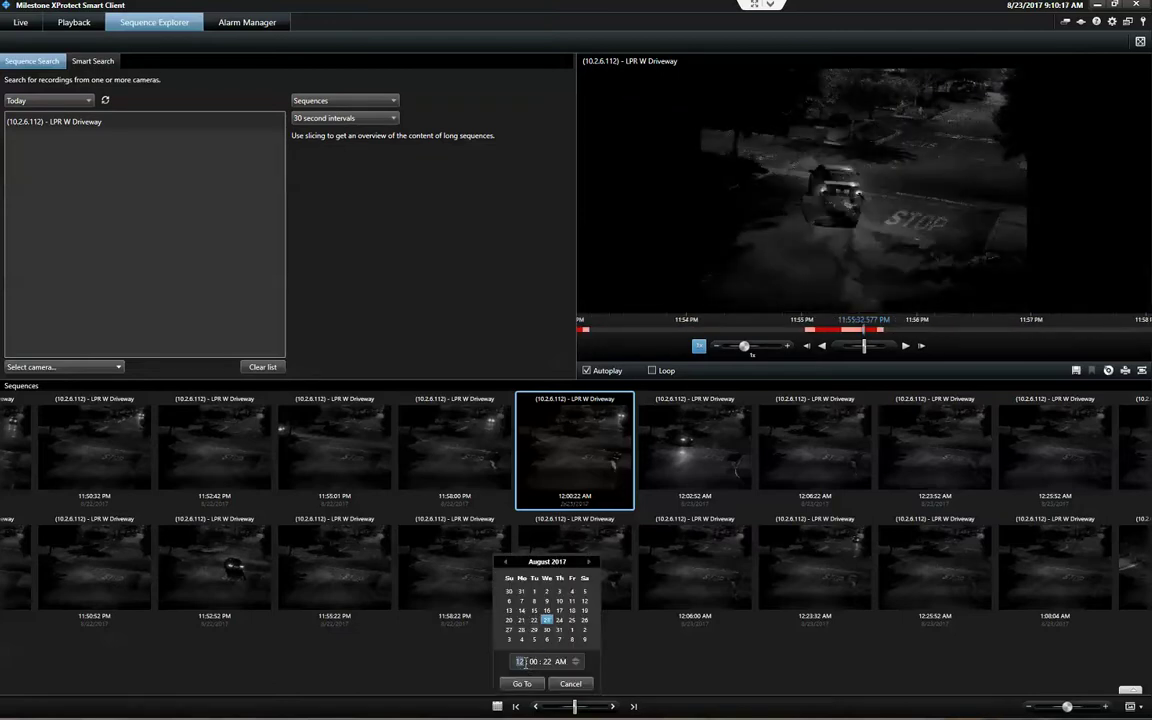
click(561, 662)
click(575, 664)
click(522, 684)
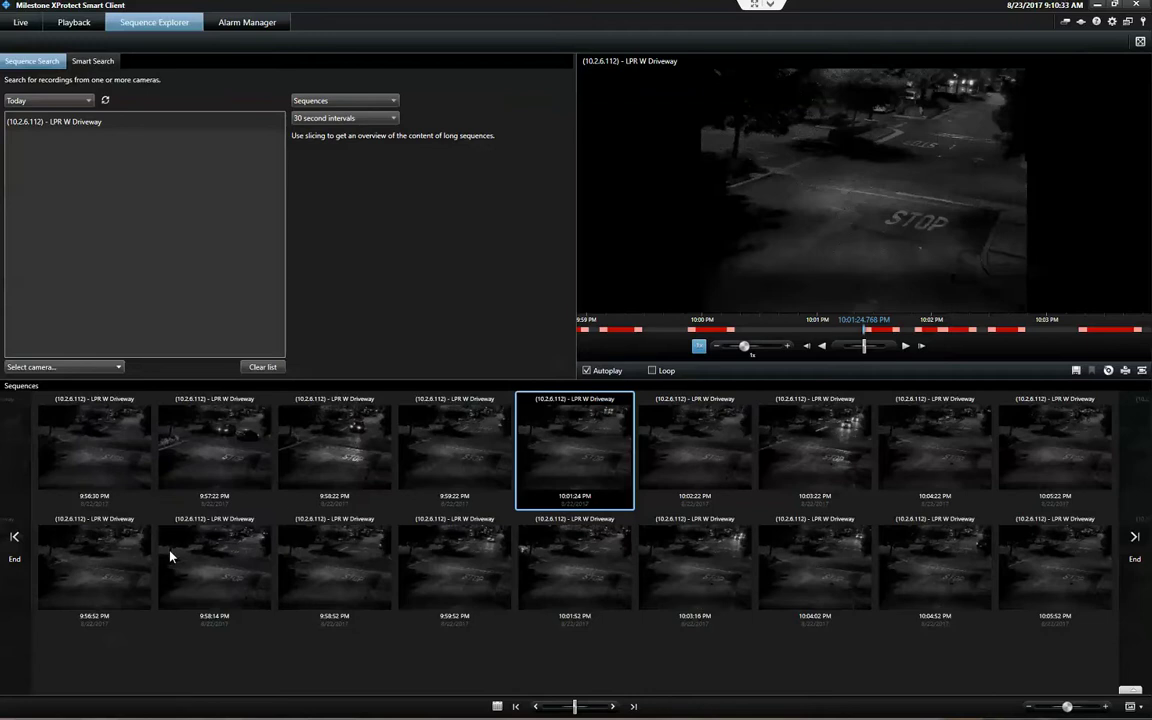
Play the 9:58:22 PM sequence, and scrub the preview back to about 9:45:23 PM.
click(310, 447)
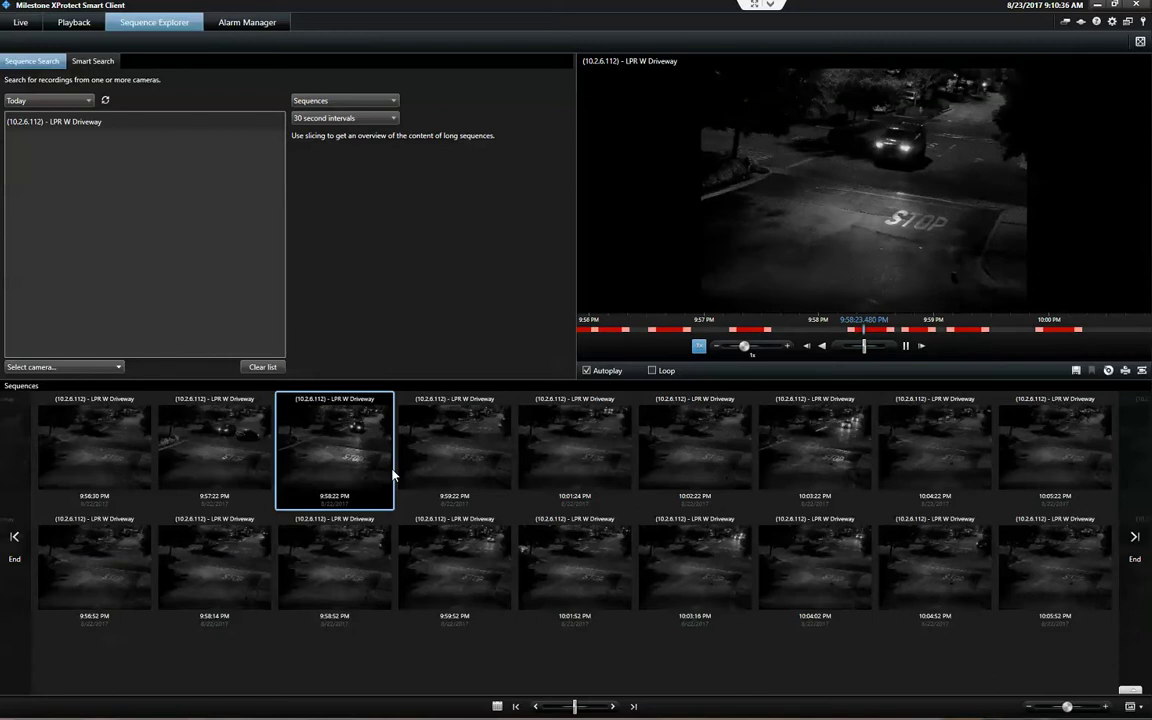
click(906, 347)
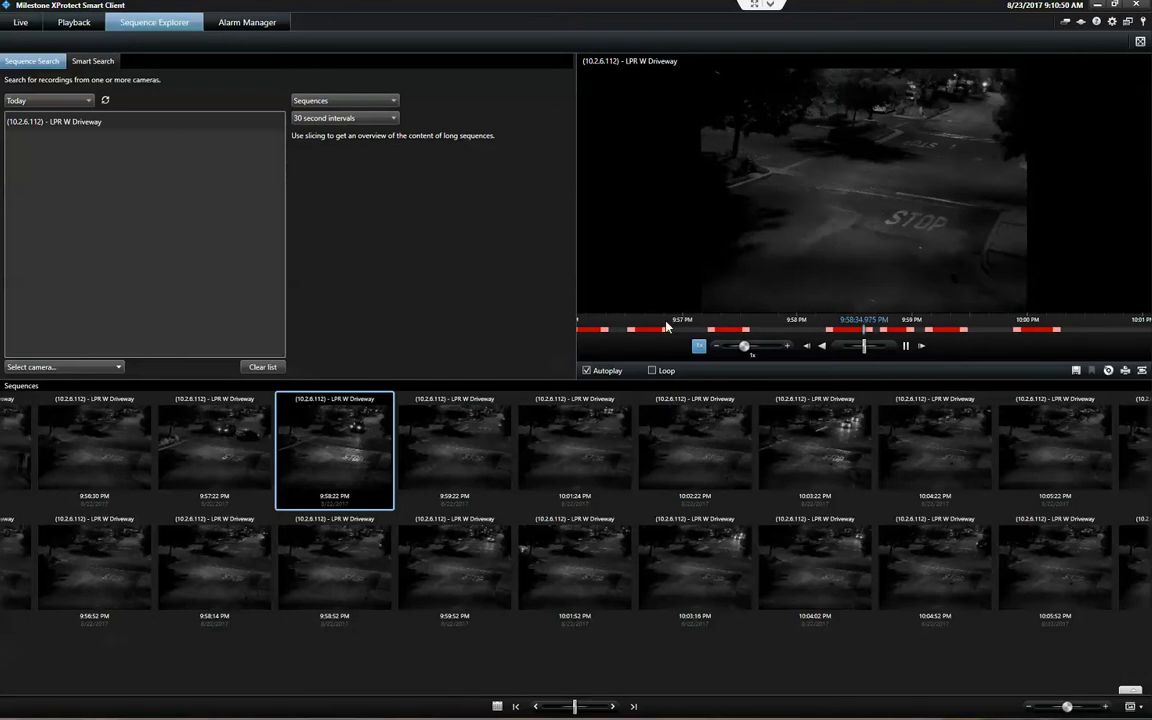
drag(667, 323, 984, 341)
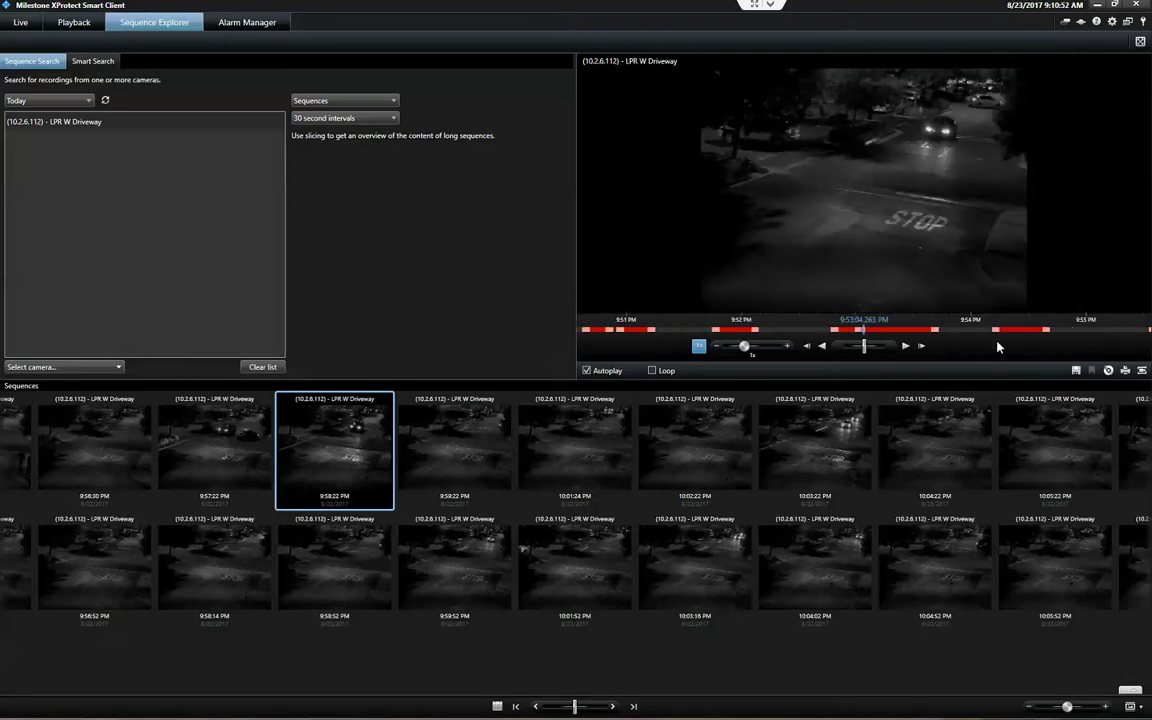
drag(706, 334, 928, 344)
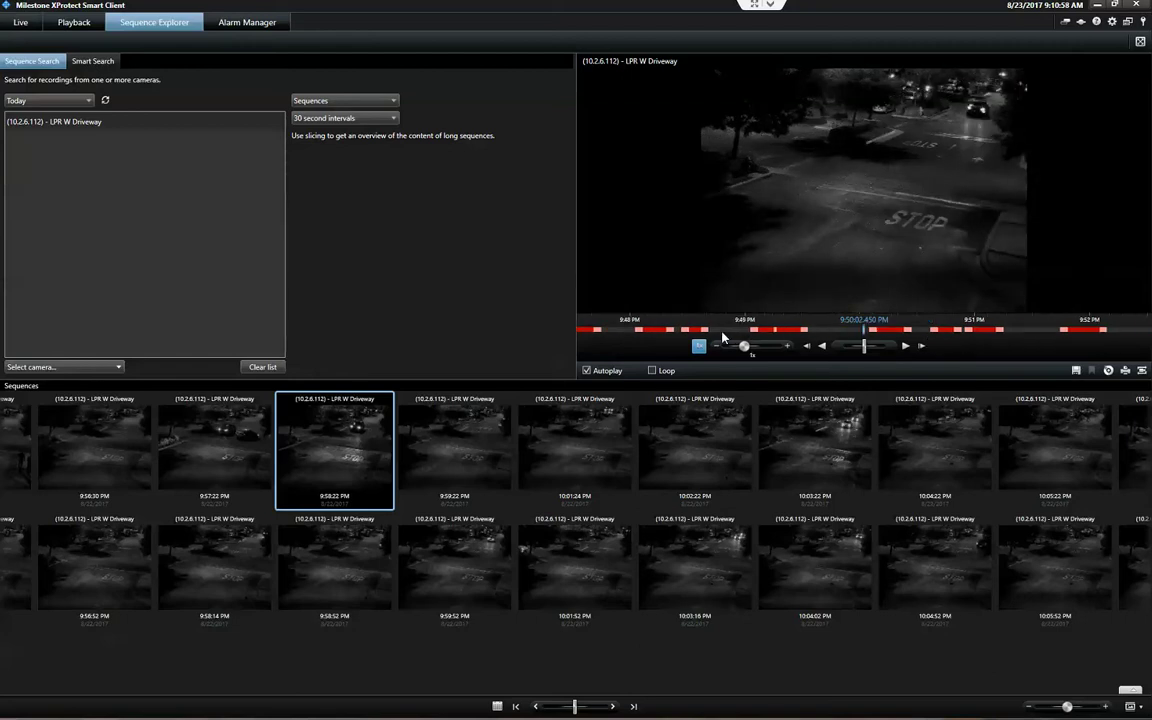
drag(722, 335, 1036, 344)
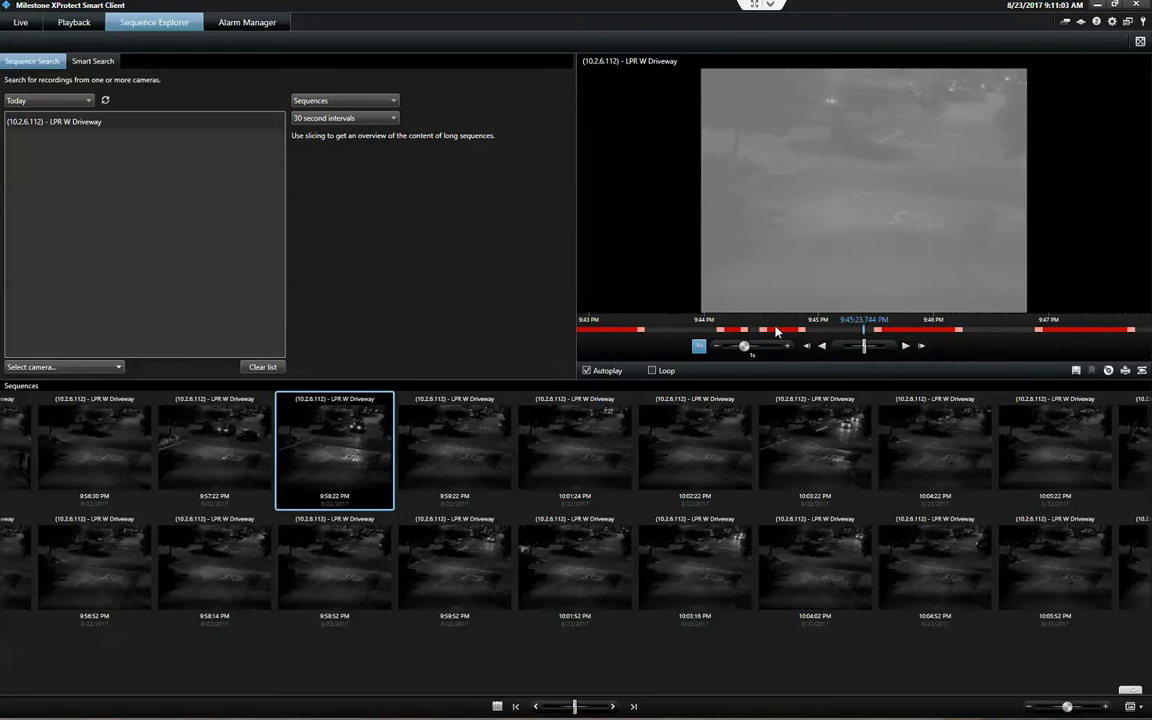
Play the preview from about 9:45:23 to 9:45:54 PM, pausing as the cars turn past the STOP marking.
click(905, 346)
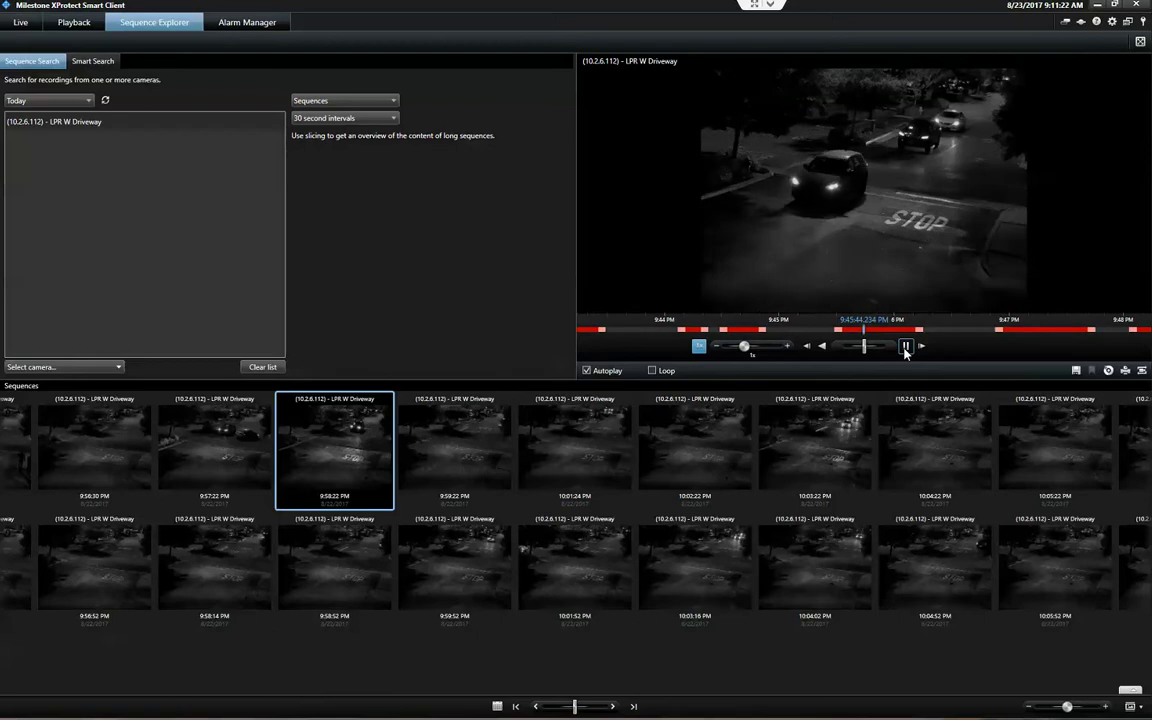
click(906, 347)
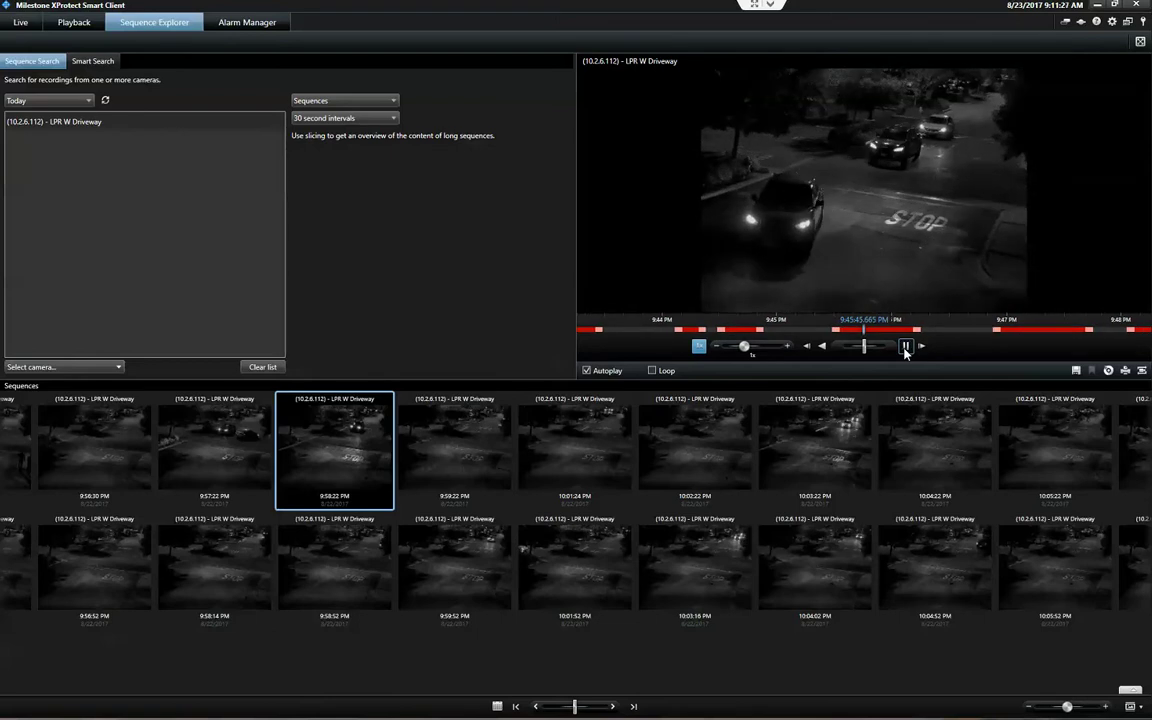
click(906, 347)
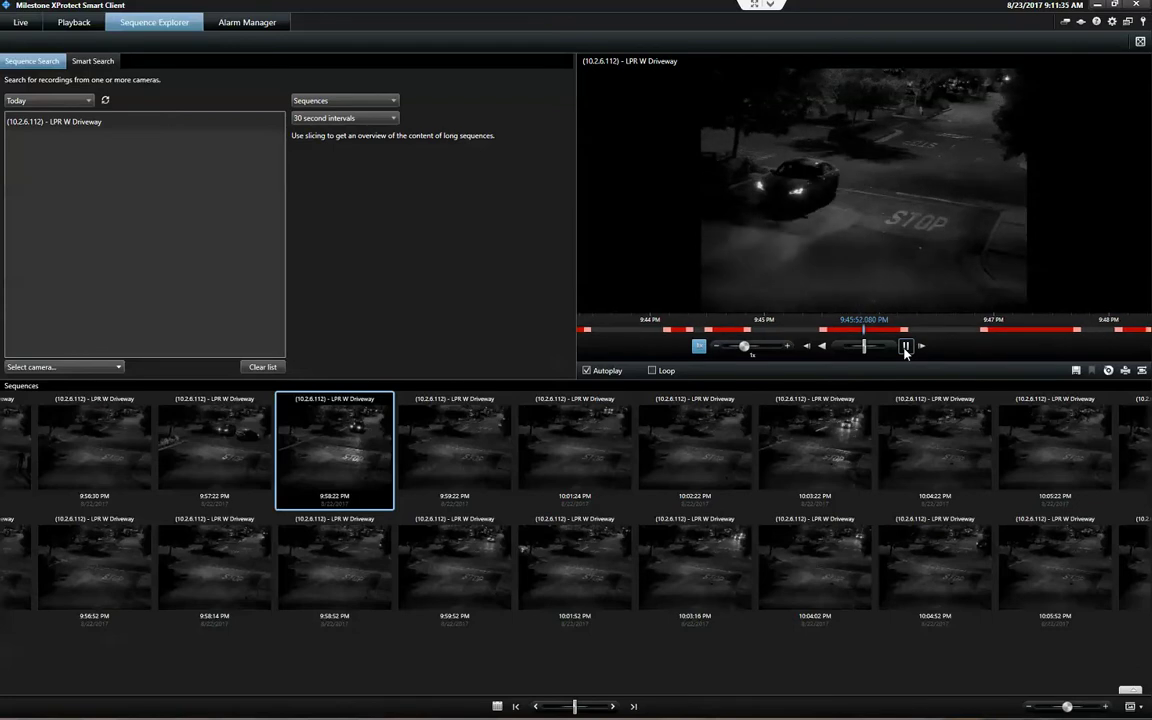
click(905, 347)
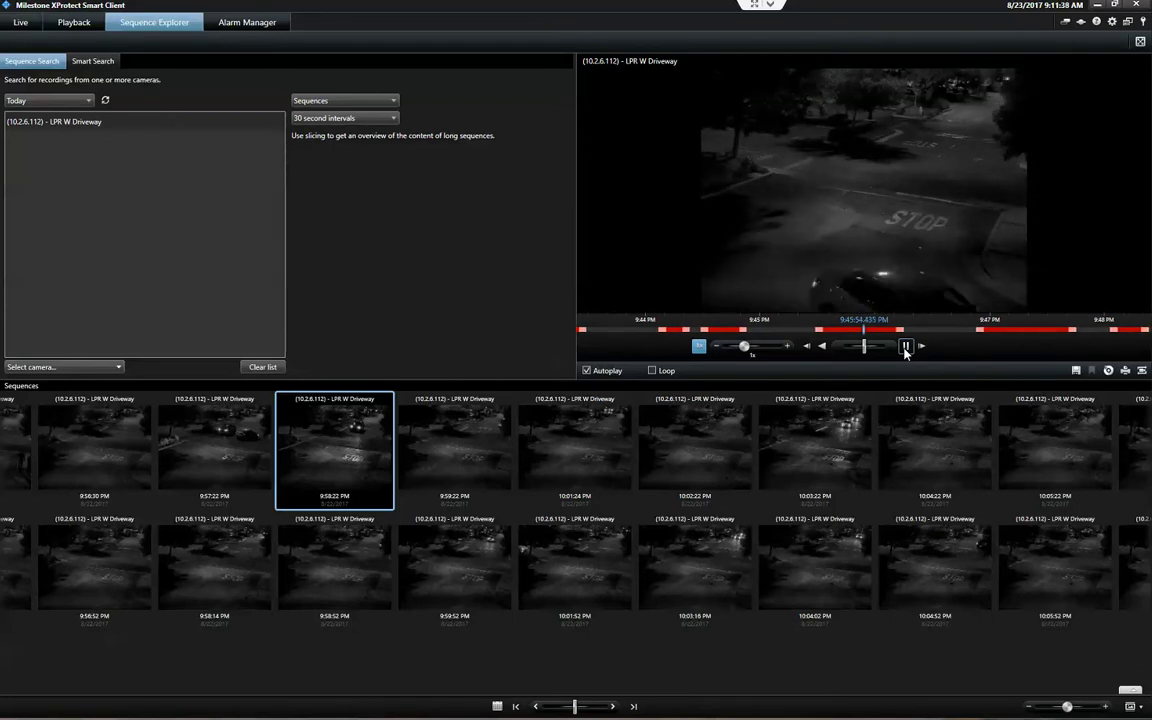
Rewind the preview to before 9:45:45 PM and replay it, pausing on the turning vehicle at about 9:45:53 PM.
drag(883, 331, 898, 332)
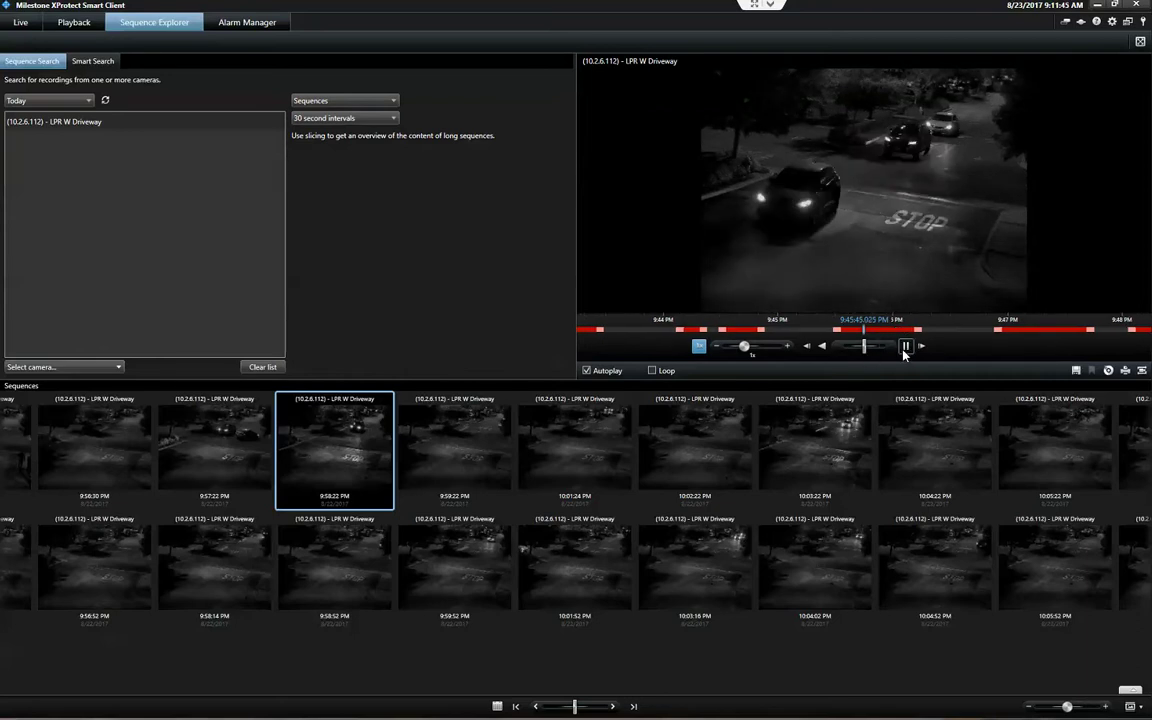
click(905, 347)
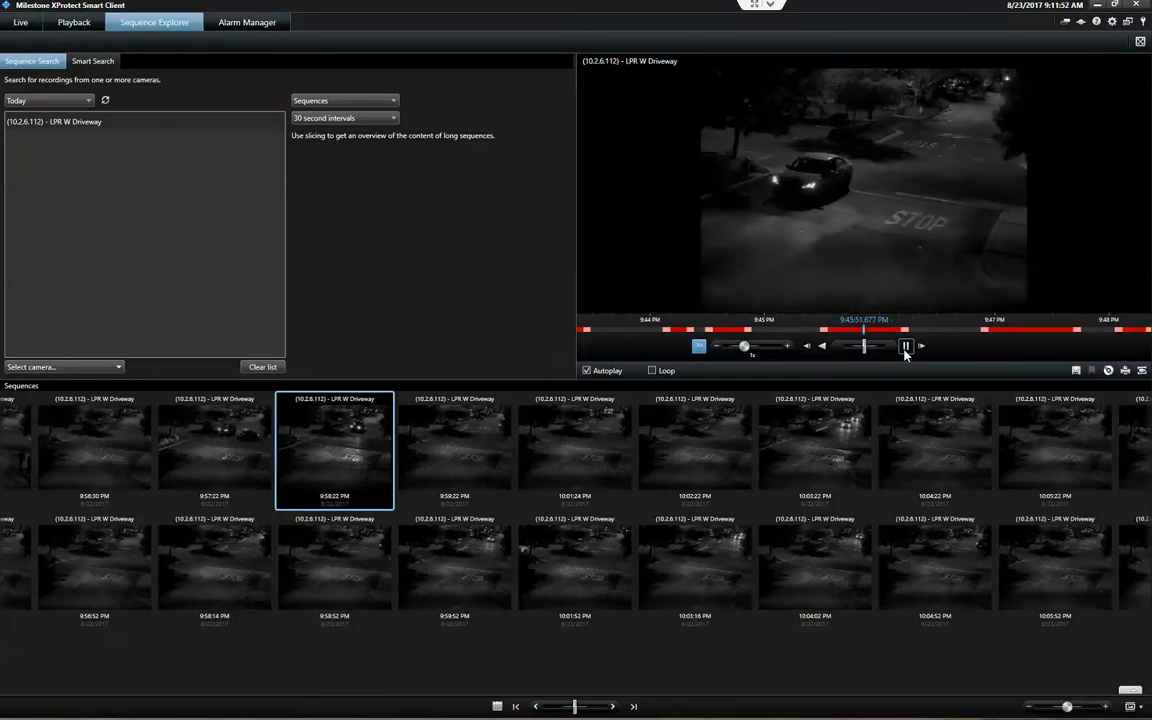
click(905, 348)
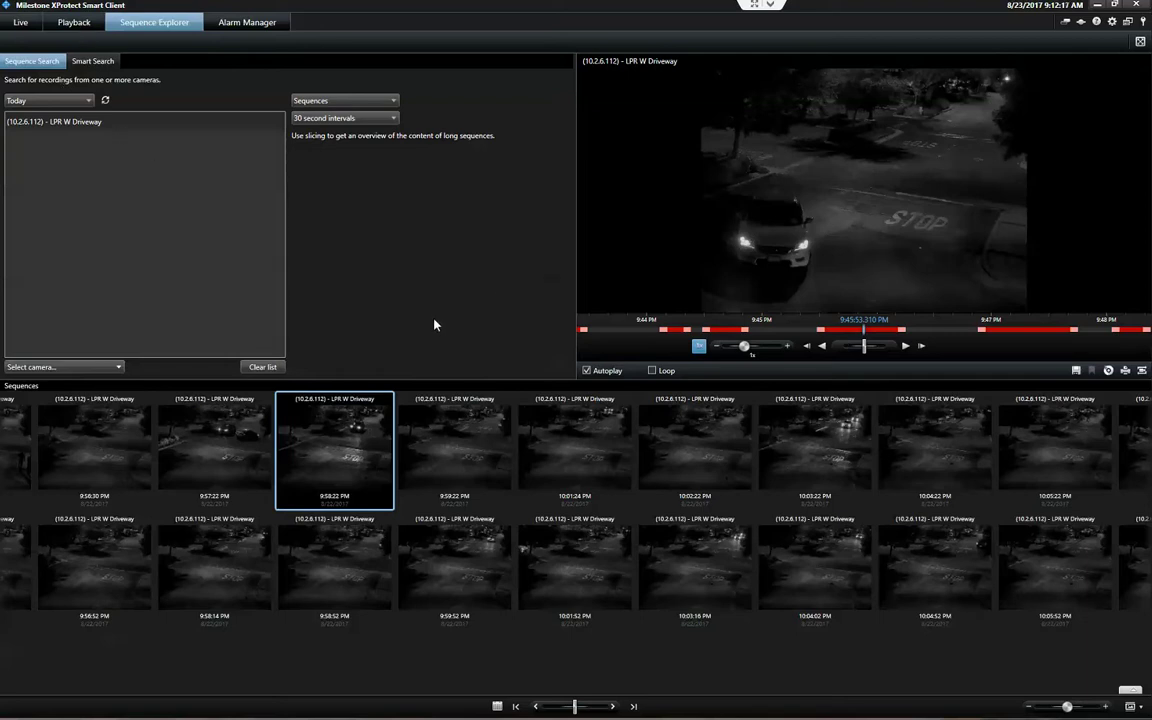
In Playback, rewind the LPR (new) view to about 9:04 PM and maximize the LPR W Driveway camera.
click(73, 24)
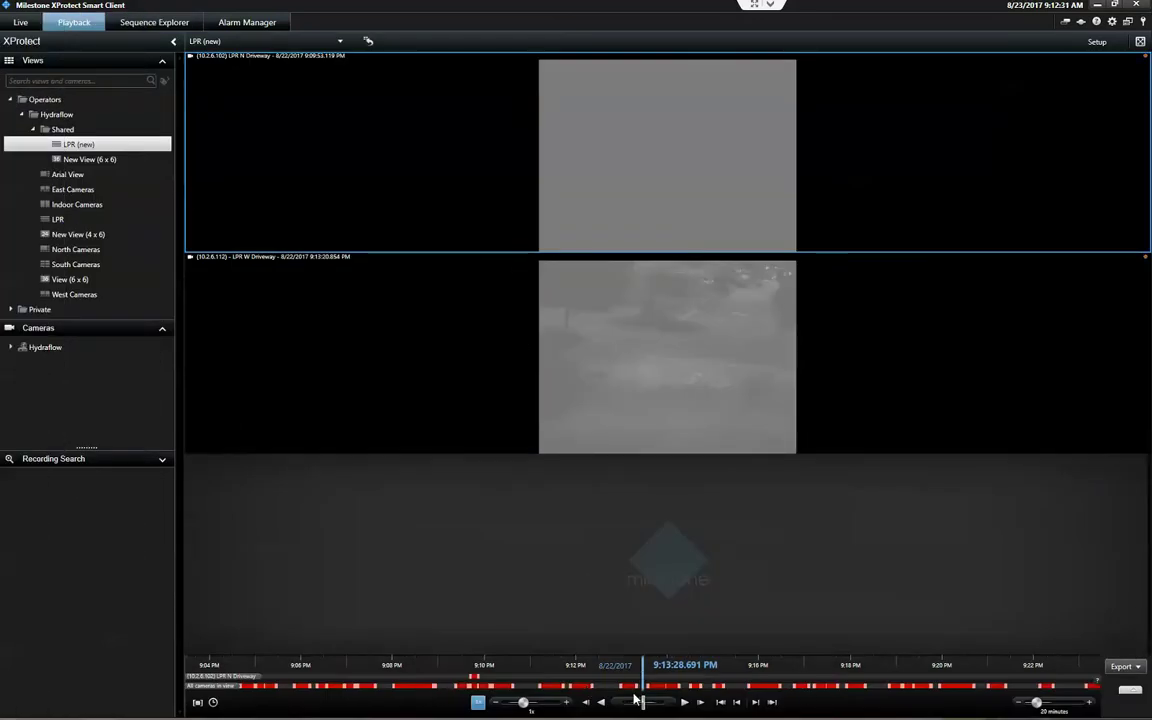
drag(634, 694, 840, 694)
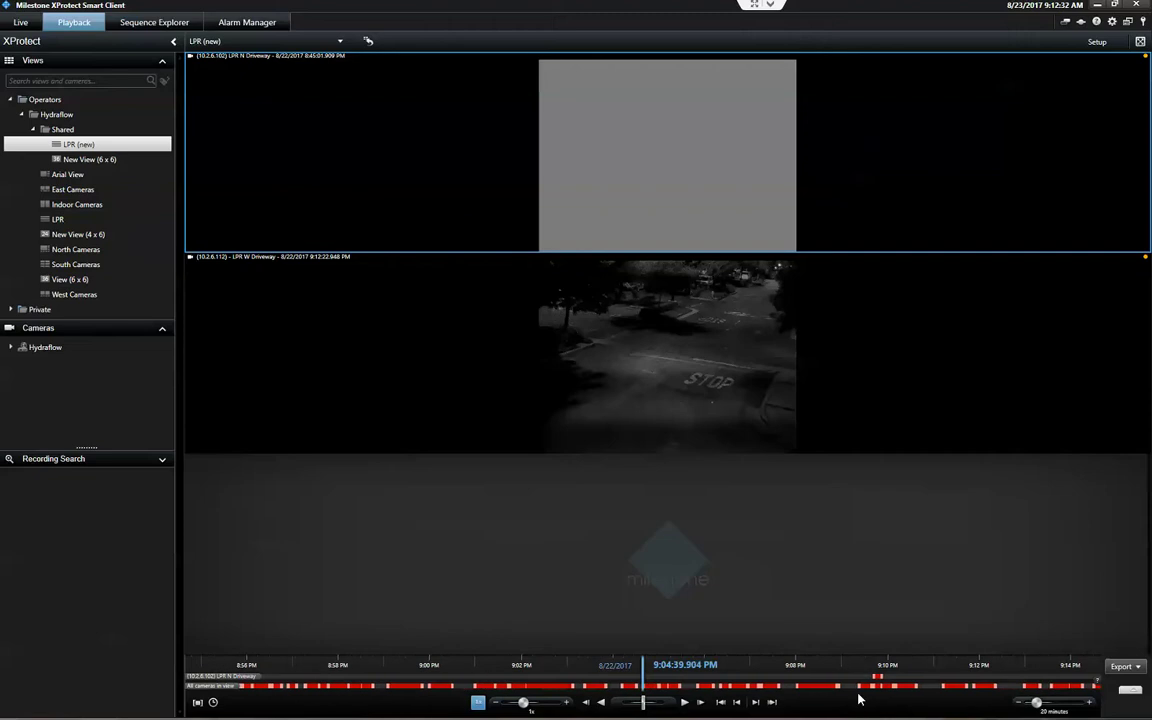
double_click(613, 323)
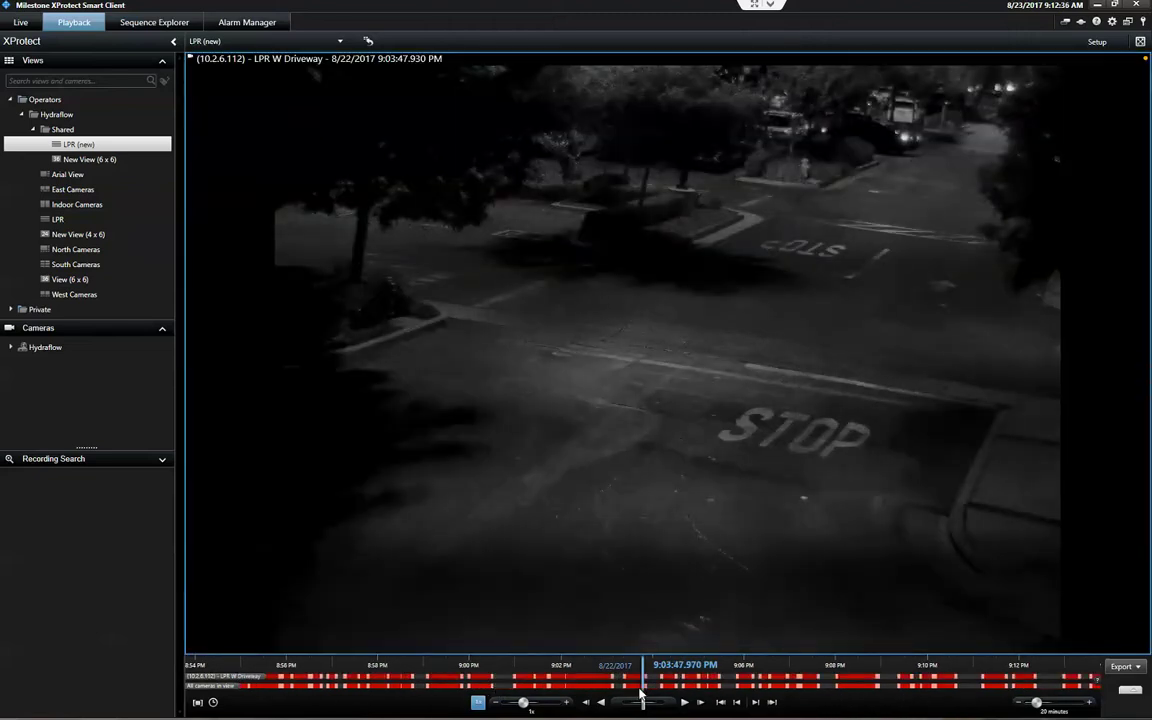
Rewind the LPR W Driveway recording to about 9:02:27 PM and play it until about 9:02:29 PM.
drag(602, 688, 650, 684)
scroll(685, 683, down, 1)
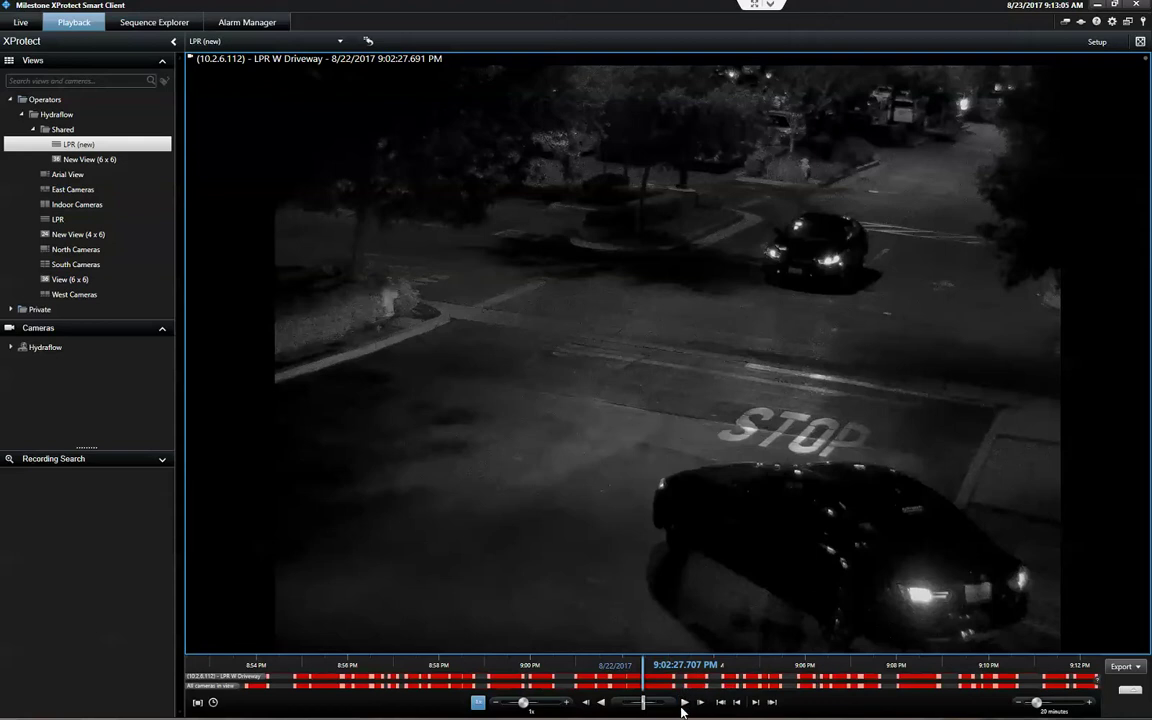
click(685, 704)
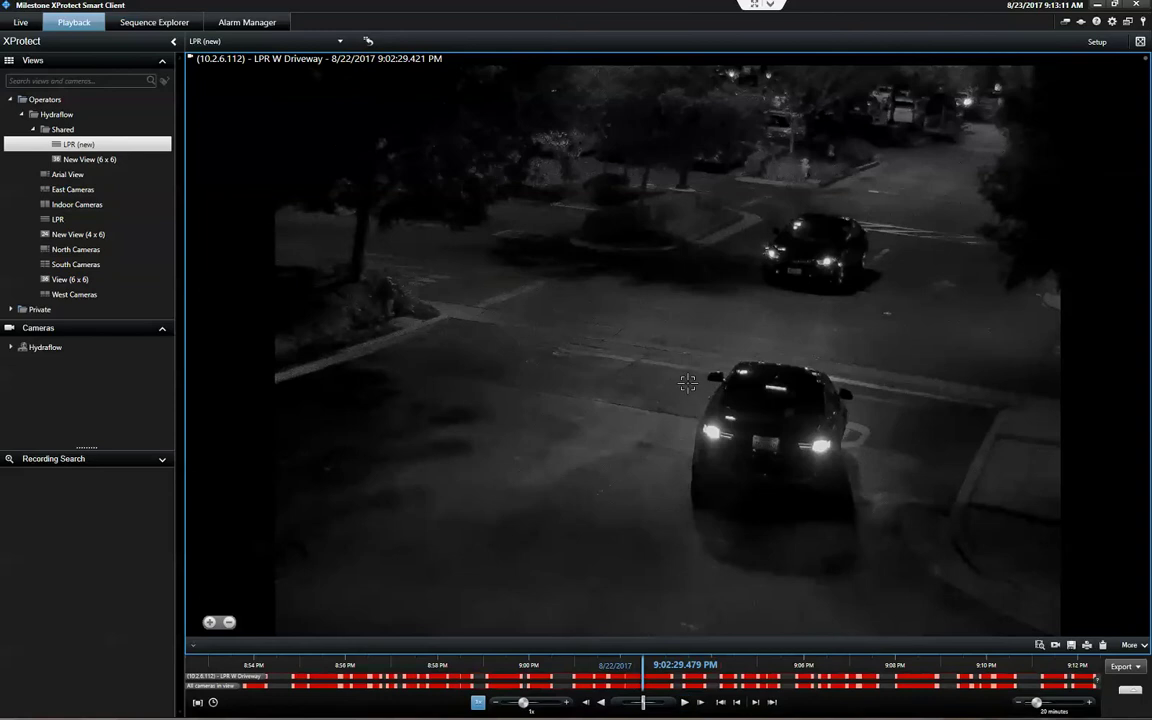
Zoom in on the nearer car's licence plate and step the recording backward frame by frame to about 9:02:28.75 PM.
drag(687, 382, 884, 537)
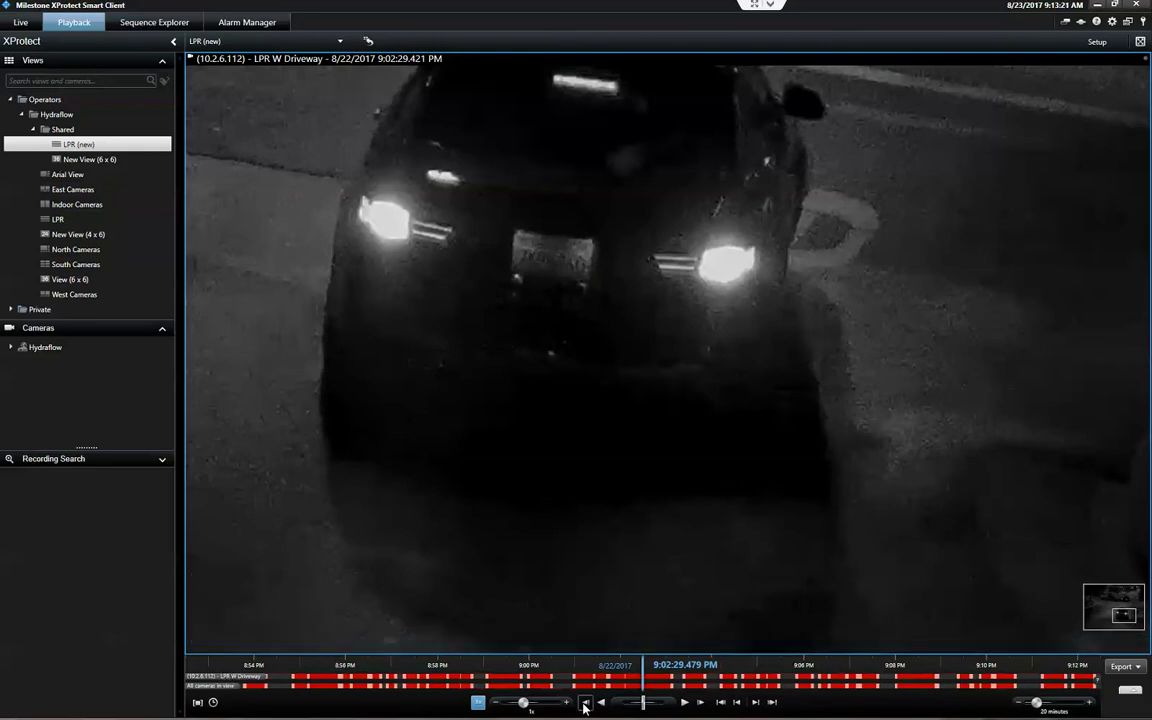
click(586, 703)
click(586, 704)
click(586, 704)
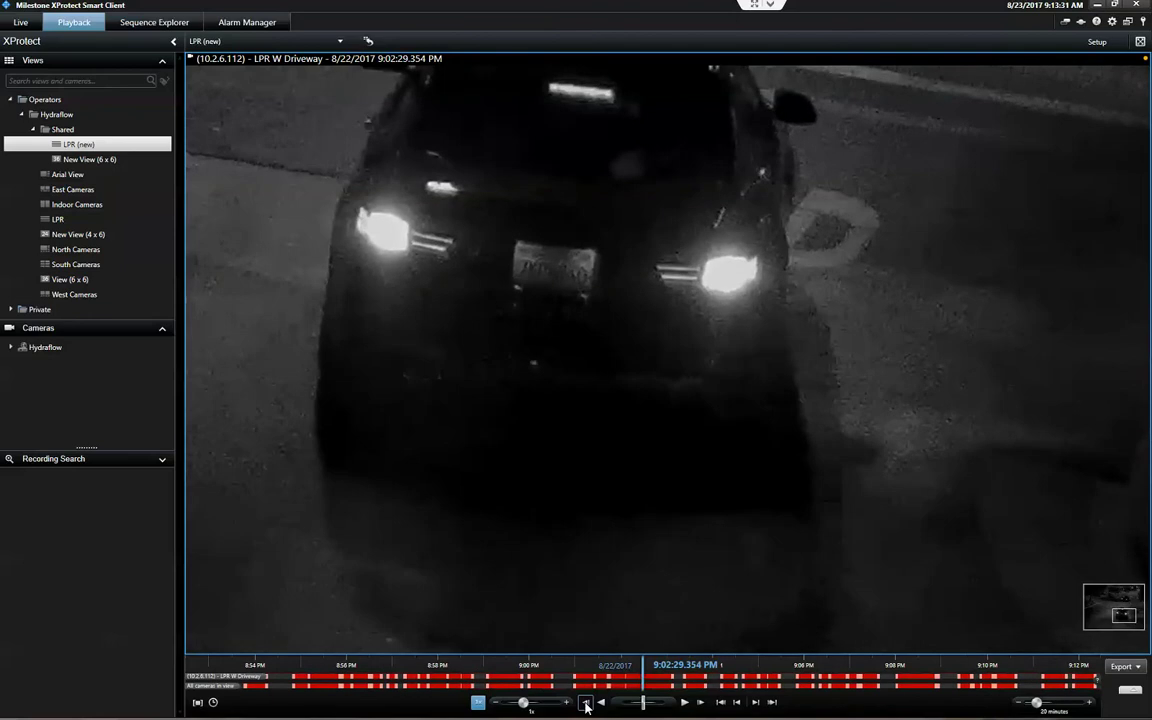
click(586, 704)
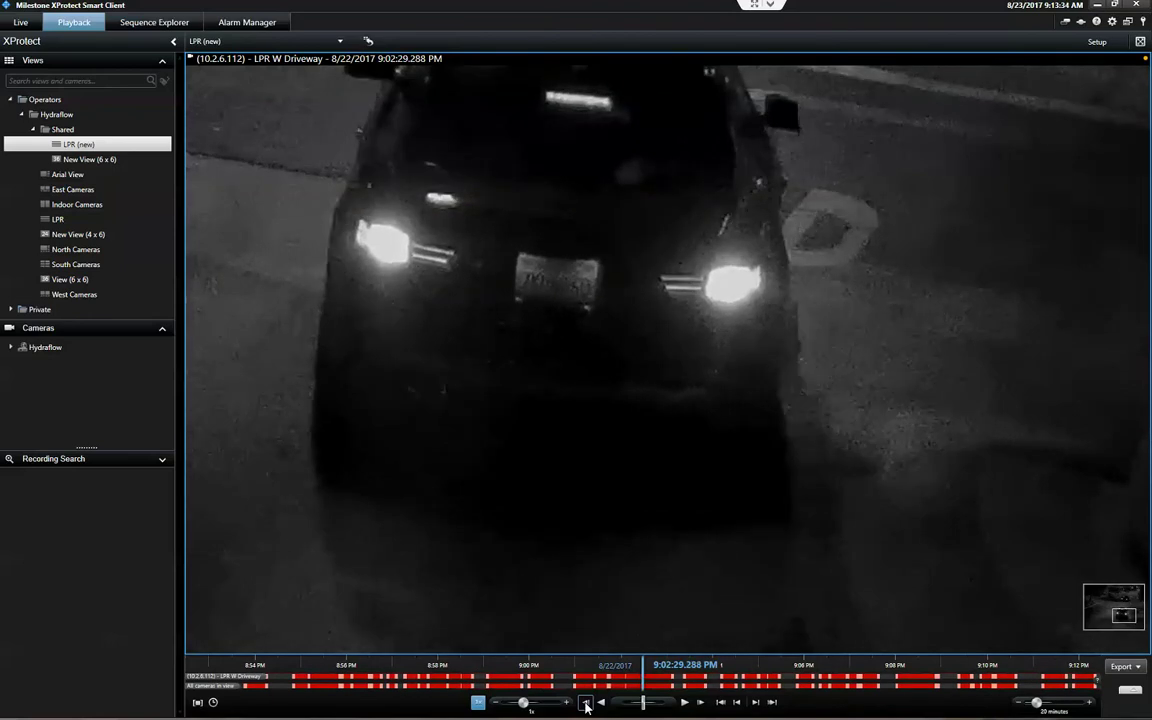
click(586, 704)
click(586, 704)
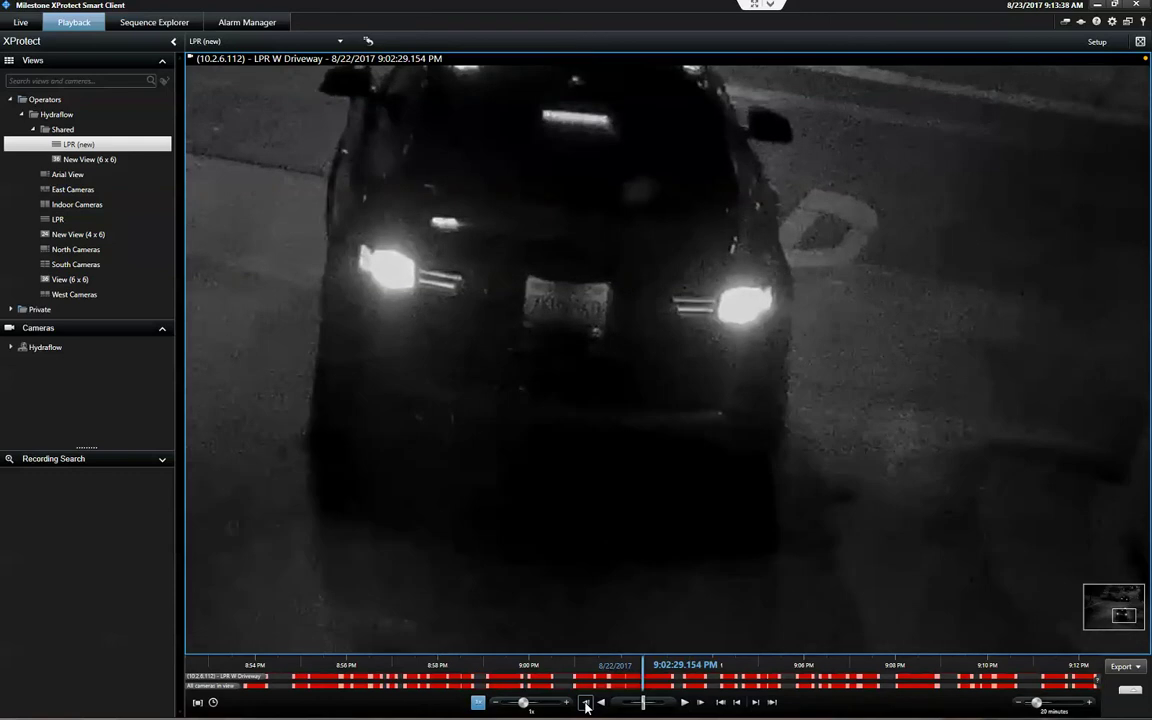
click(586, 704)
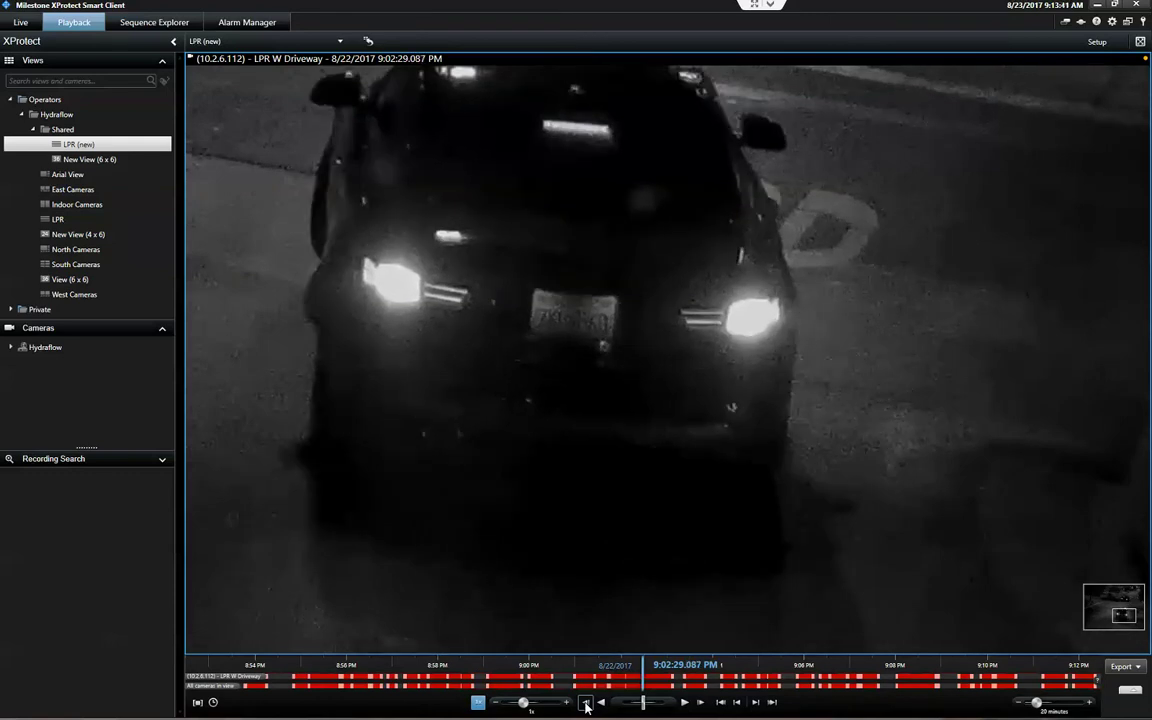
click(586, 704)
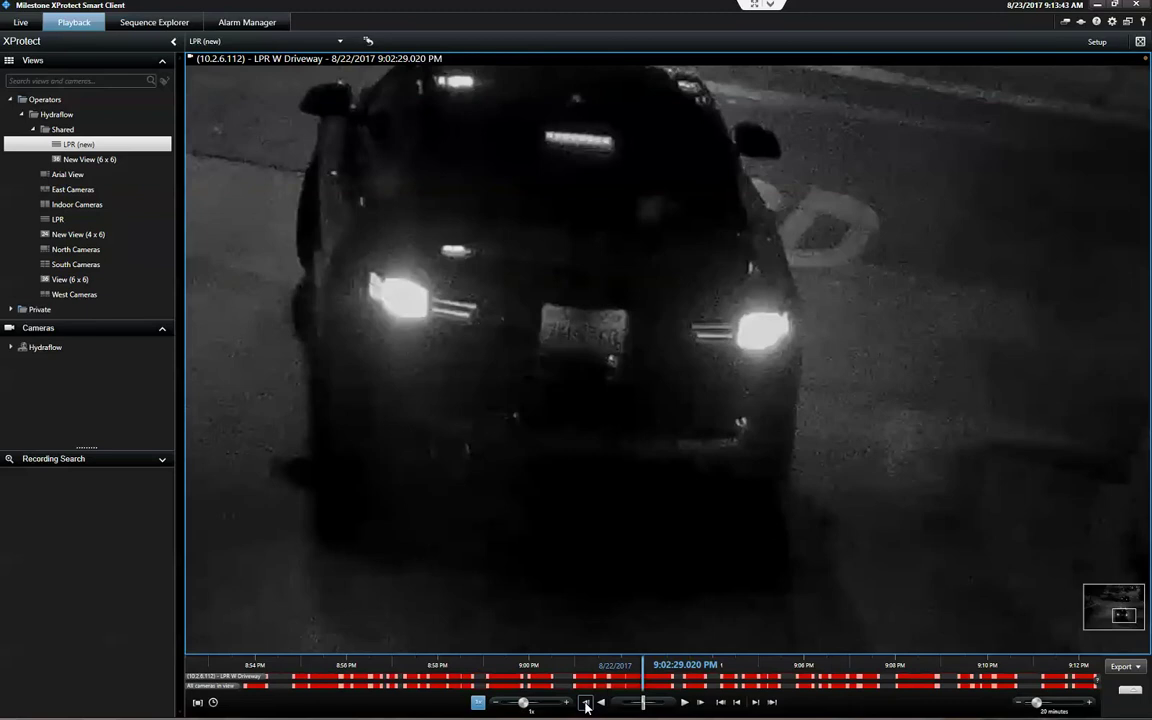
click(586, 704)
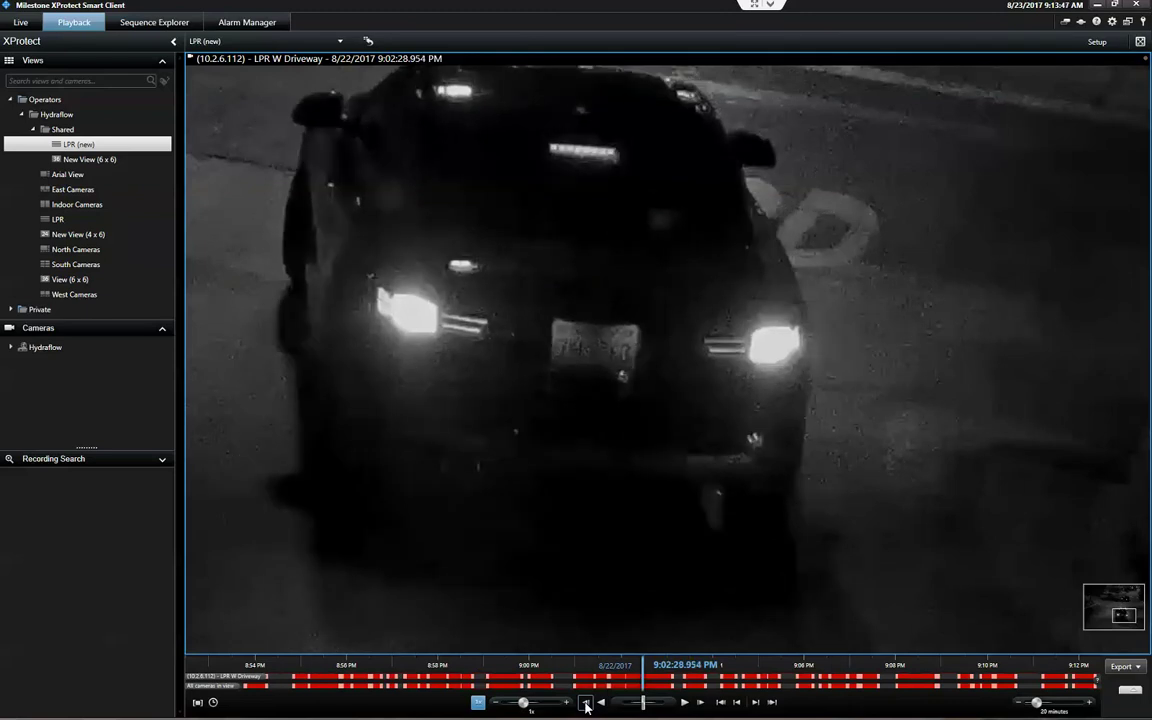
click(586, 704)
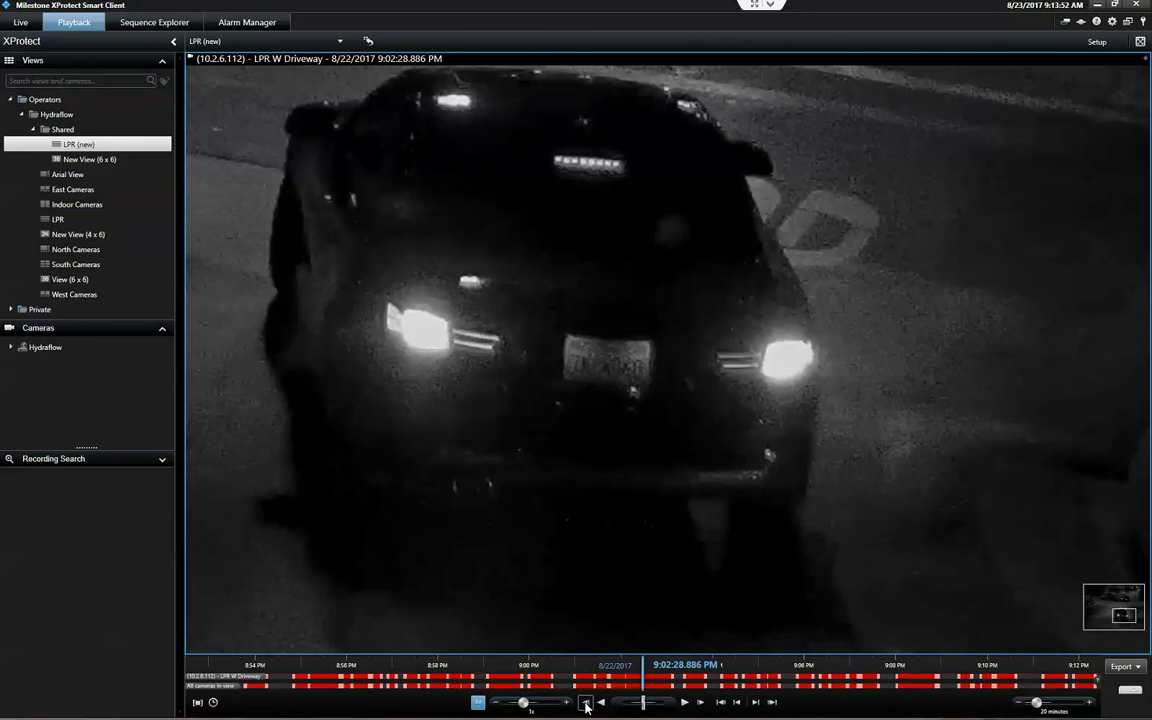
click(586, 704)
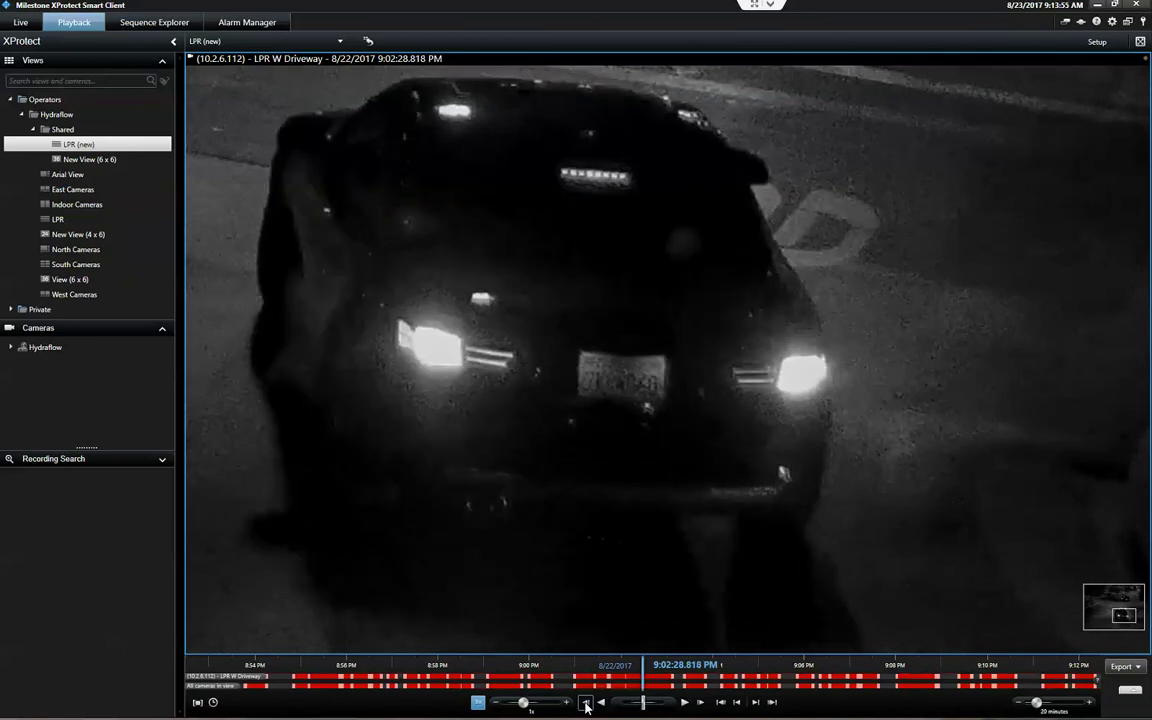
click(586, 704)
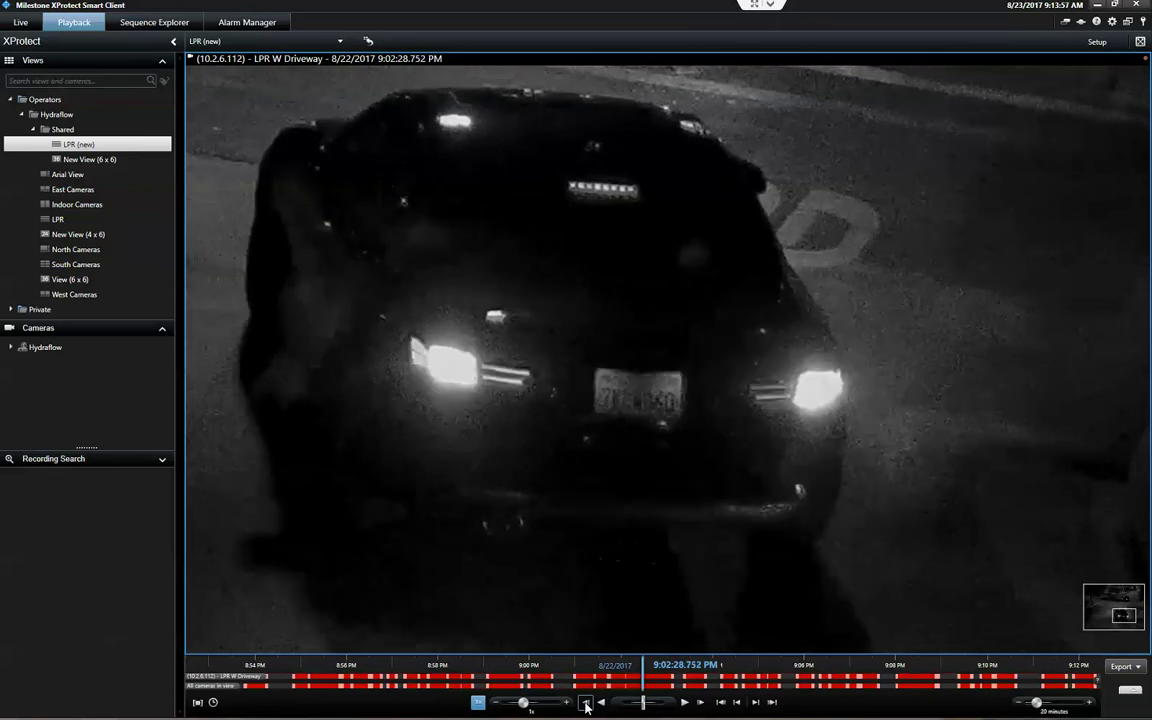